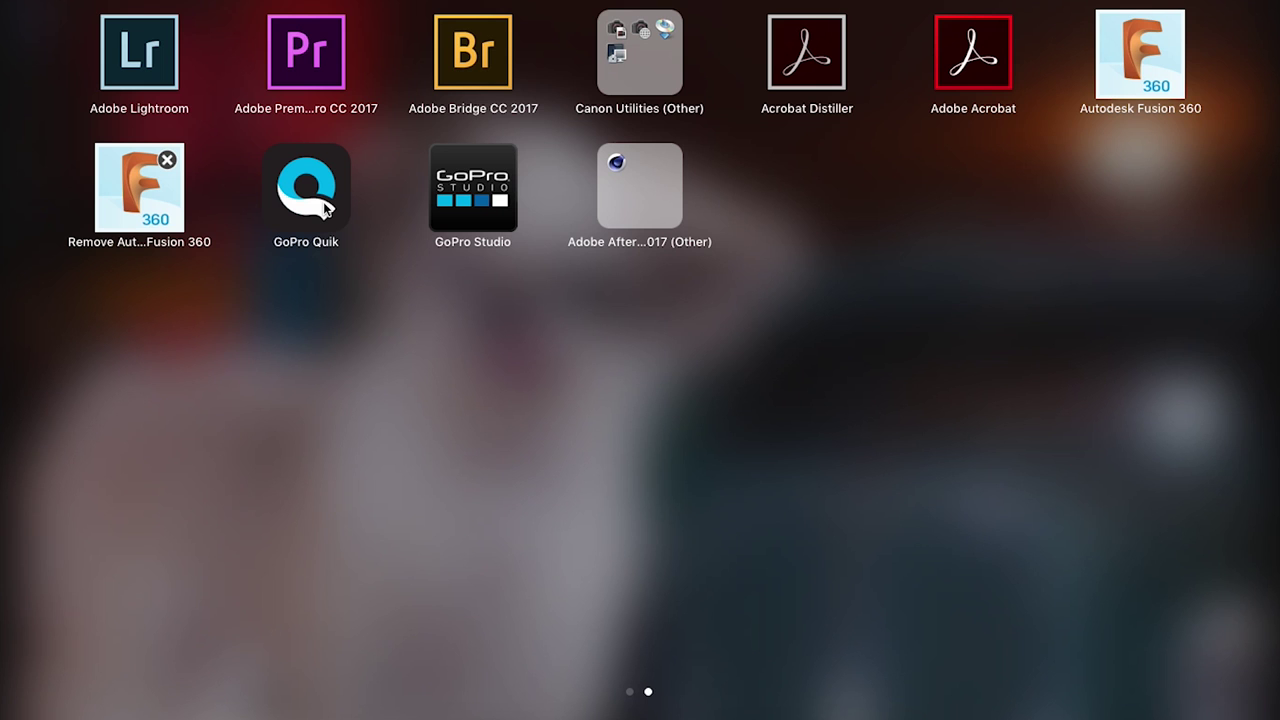
- Launch GoPro Quik from Launchpad to load the connected HERO3-Black Edition camera
click(306, 190)
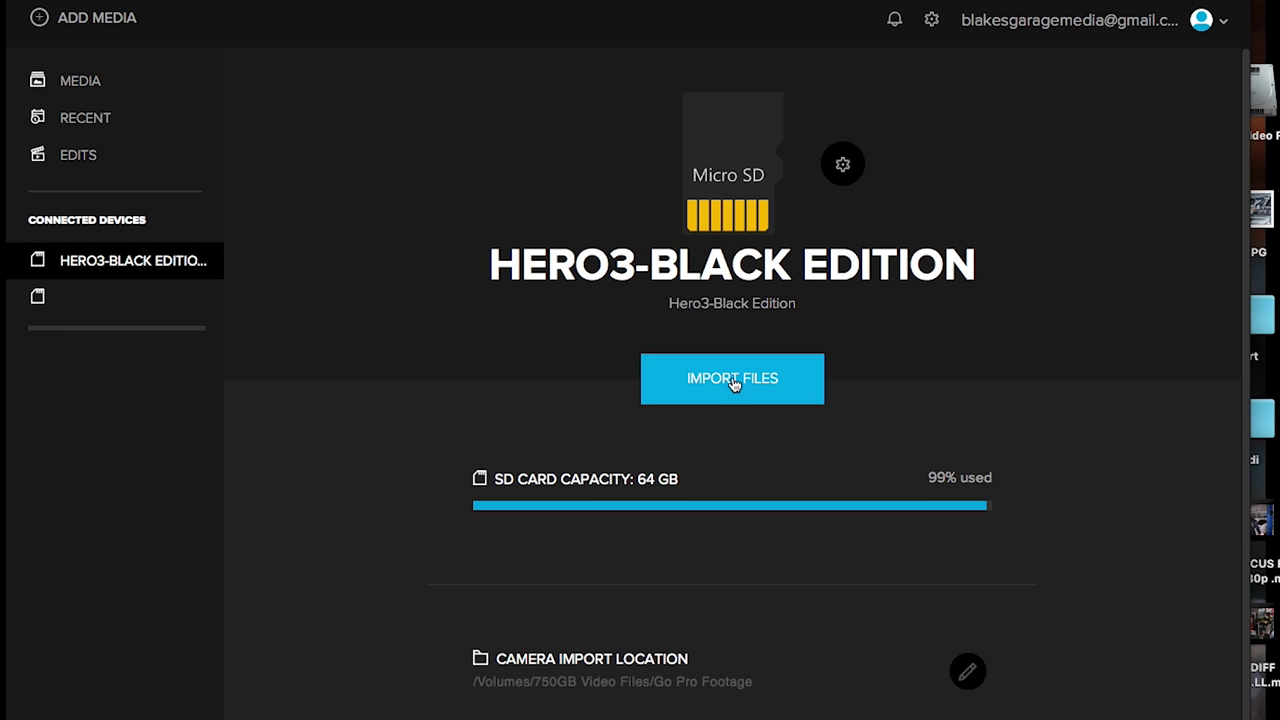
- Import all files from the HERO3-Black Edition SD card, then switch to the Media library
click(726, 385)
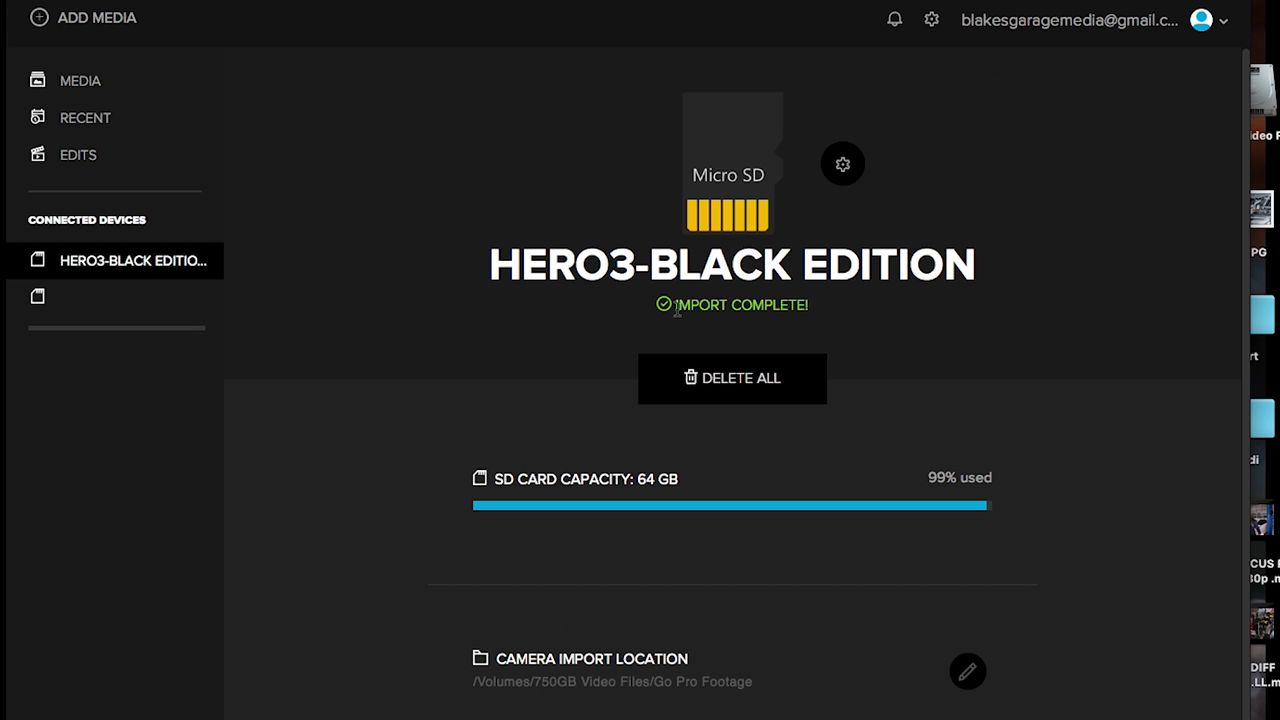
click(95, 88)
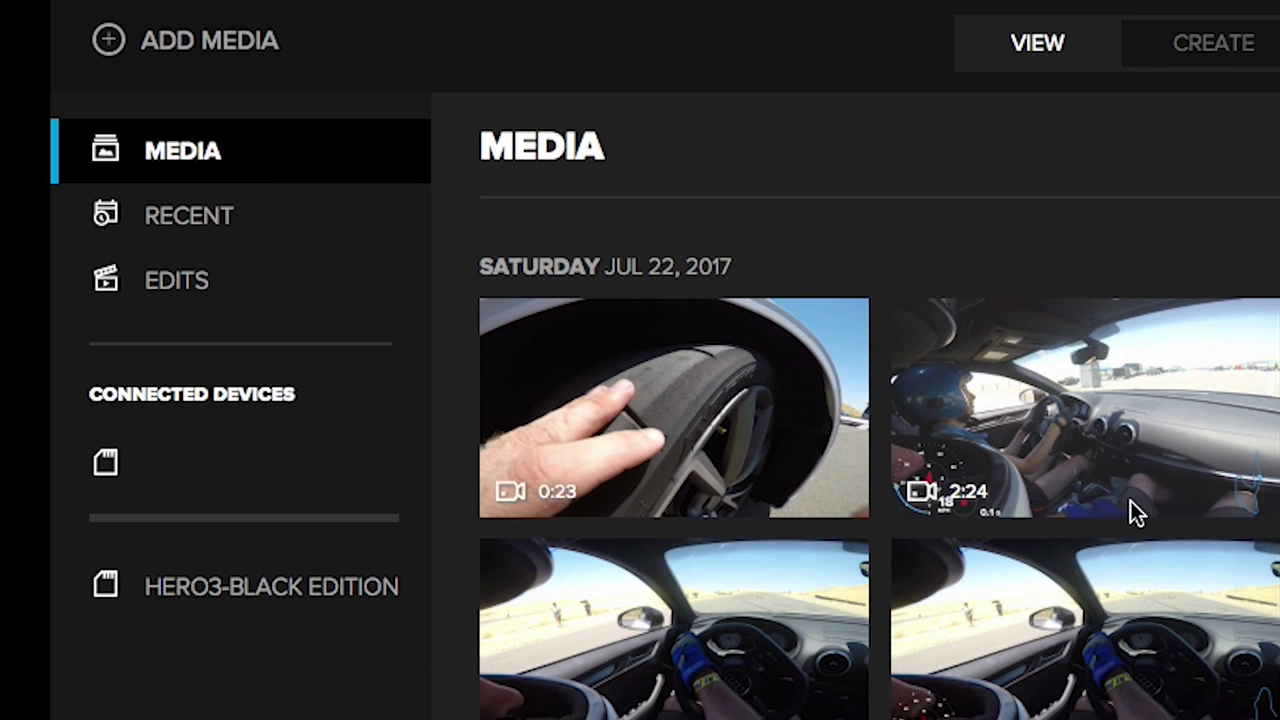
- Scroll through the Jul 22, 2017 media grid and select the 2:09 driving clip
scroll(1130, 500, down, 2)
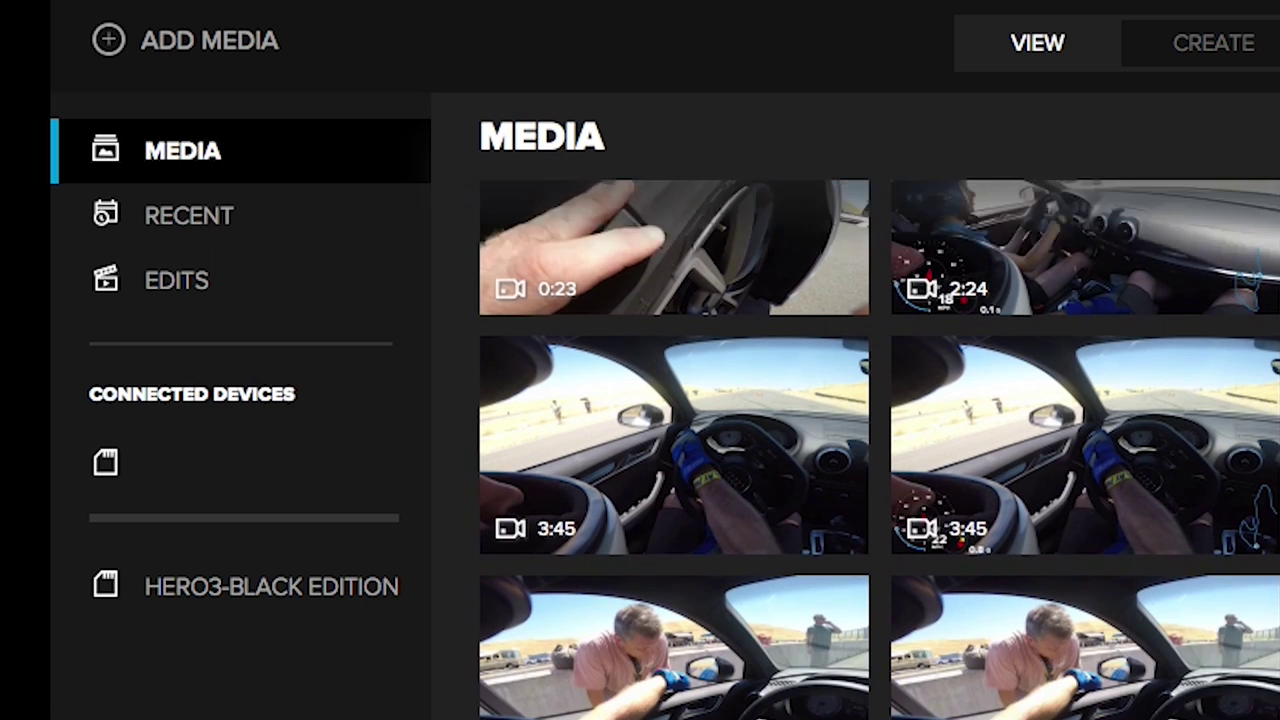
scroll(880, 455, down, 2)
scroll(880, 455, up, 3)
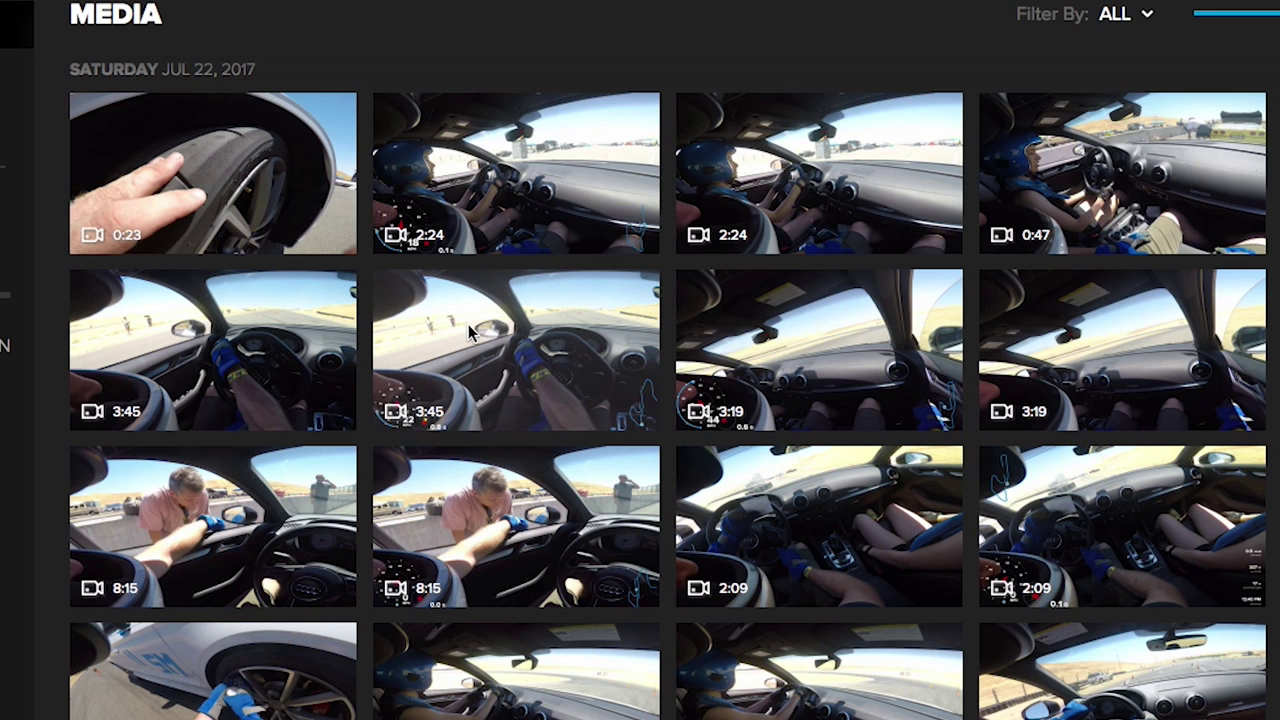
scroll(600, 400, down, 1)
click(694, 435)
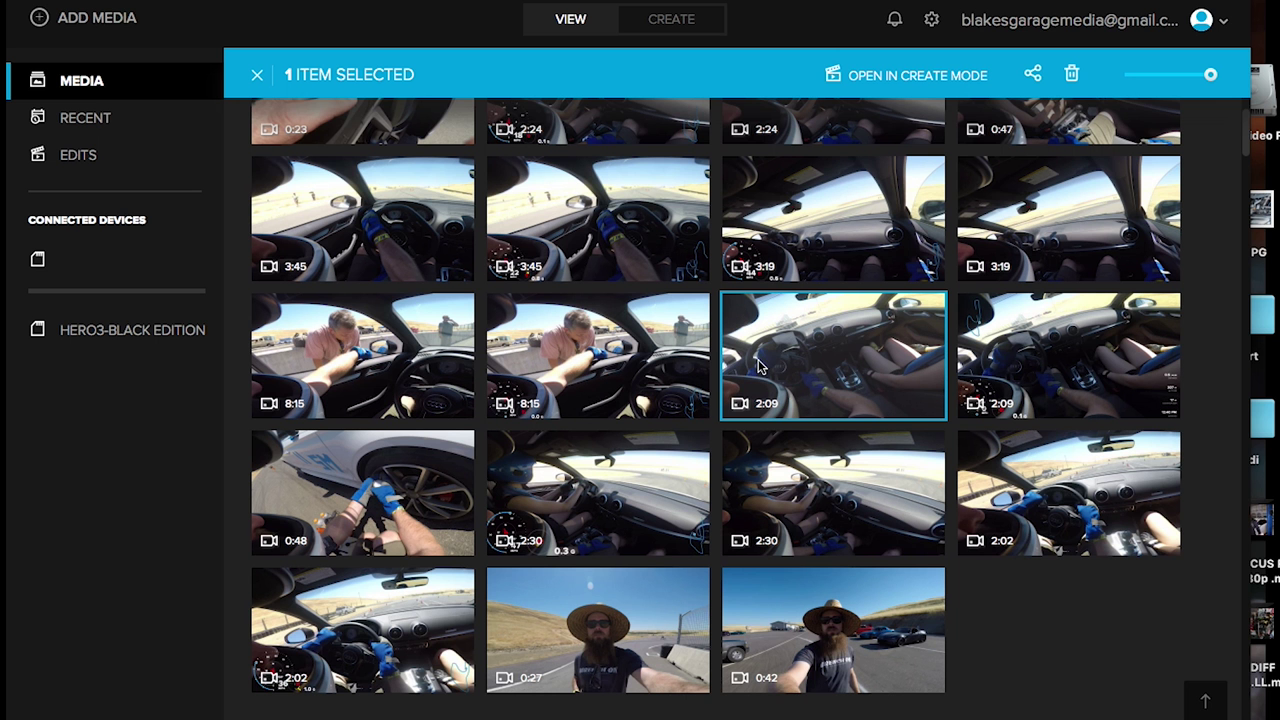
- Open the 2:09 clip, play it, and scrub the timeline to settle at 0:40
double_click(790, 375)
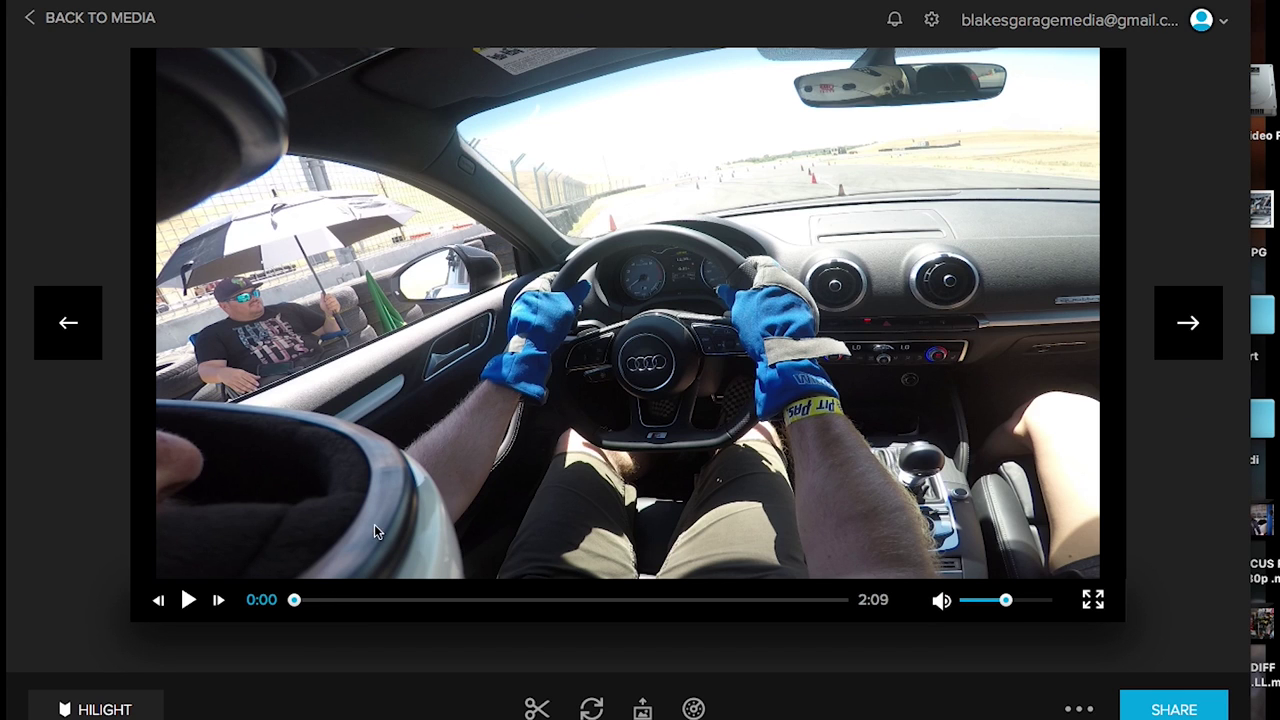
click(189, 601)
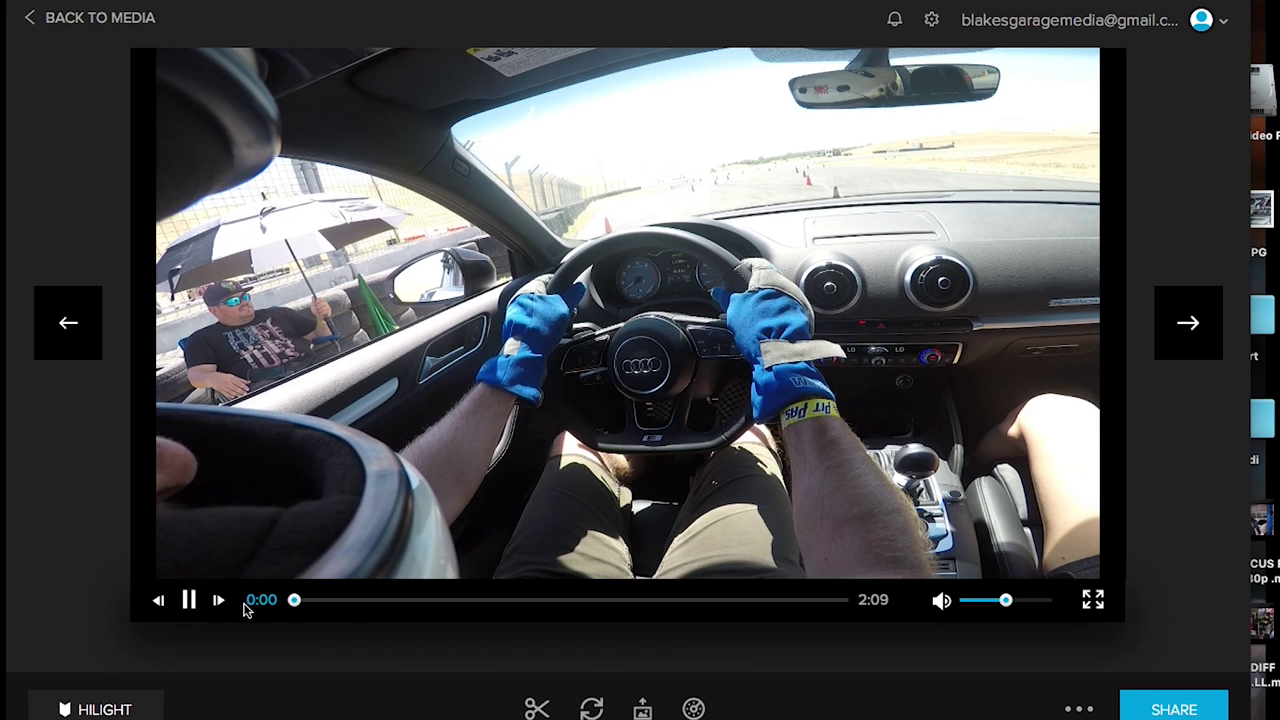
click(356, 607)
click(362, 604)
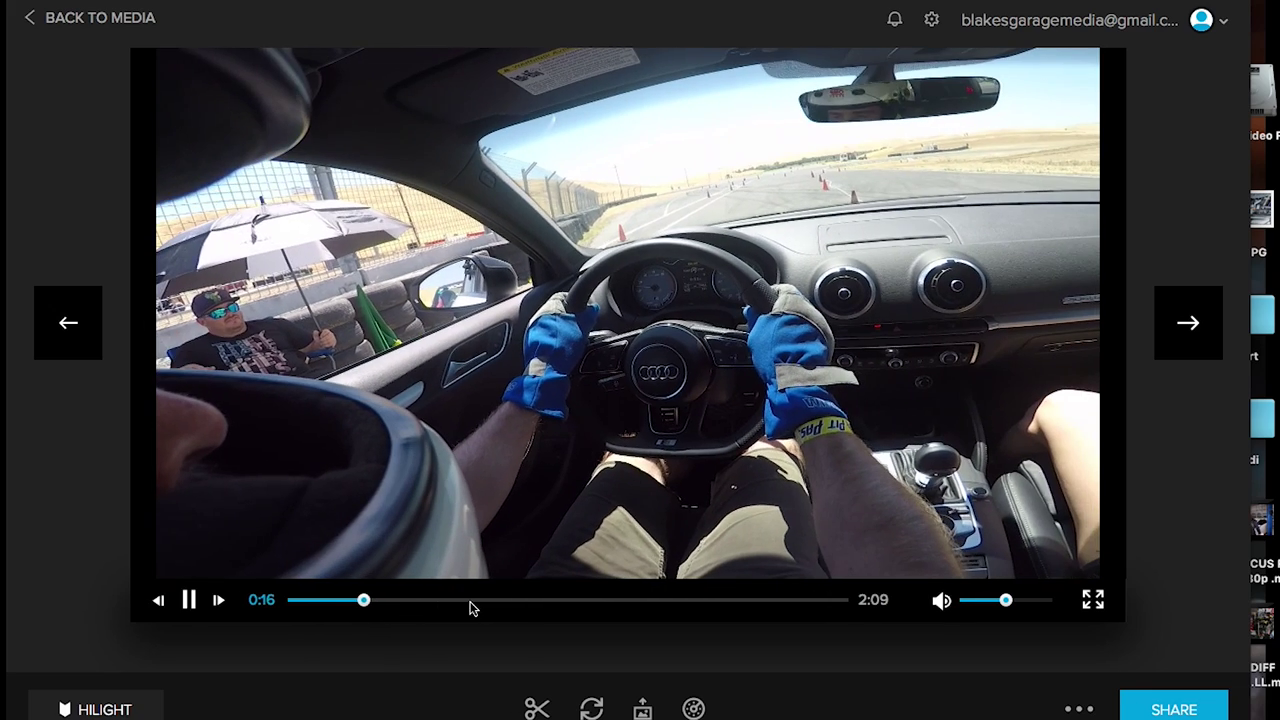
click(471, 602)
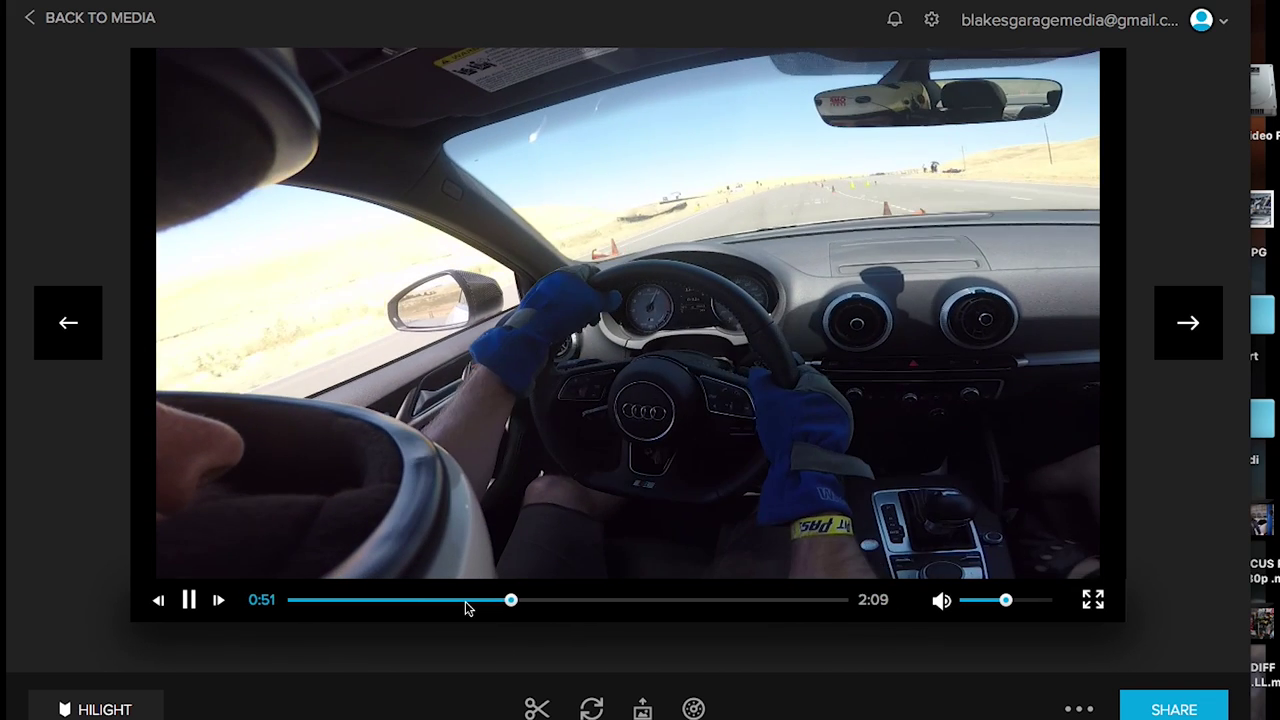
click(467, 601)
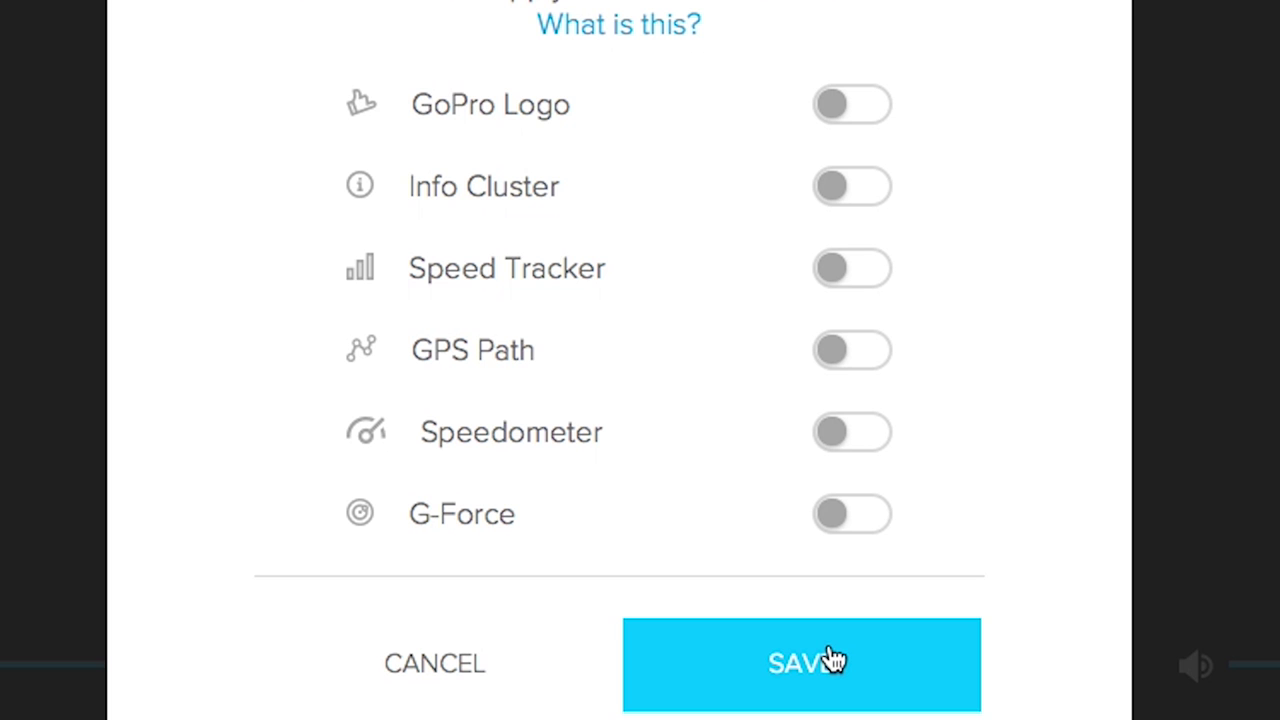
- Enable and save the GoPro Logo overlay, then shrink it into the video's bottom-right corner
click(843, 118)
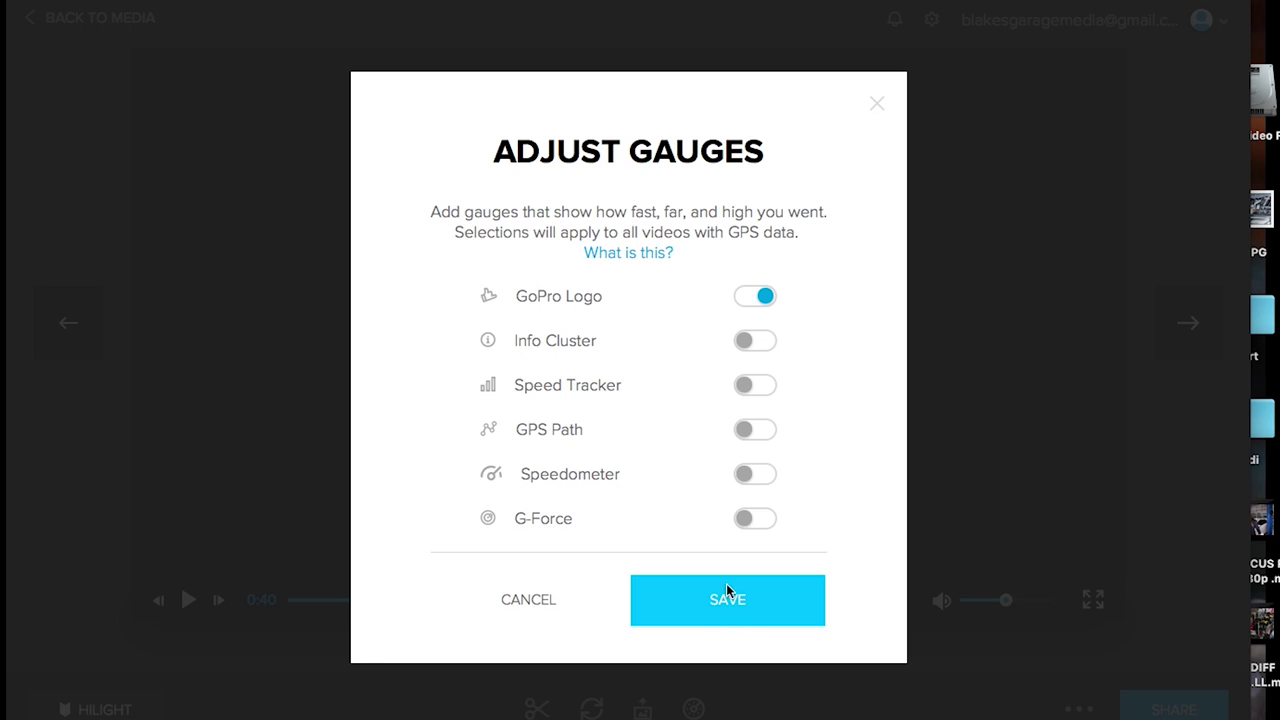
click(728, 595)
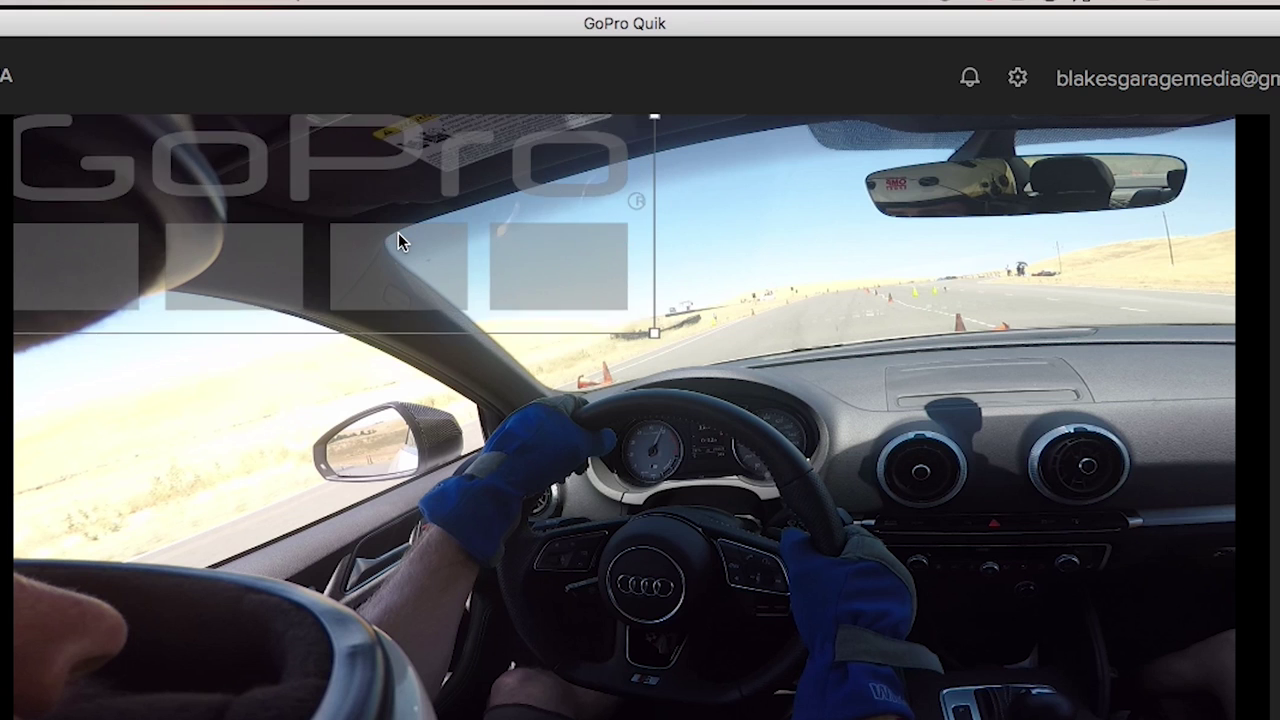
drag(398, 234, 424, 238)
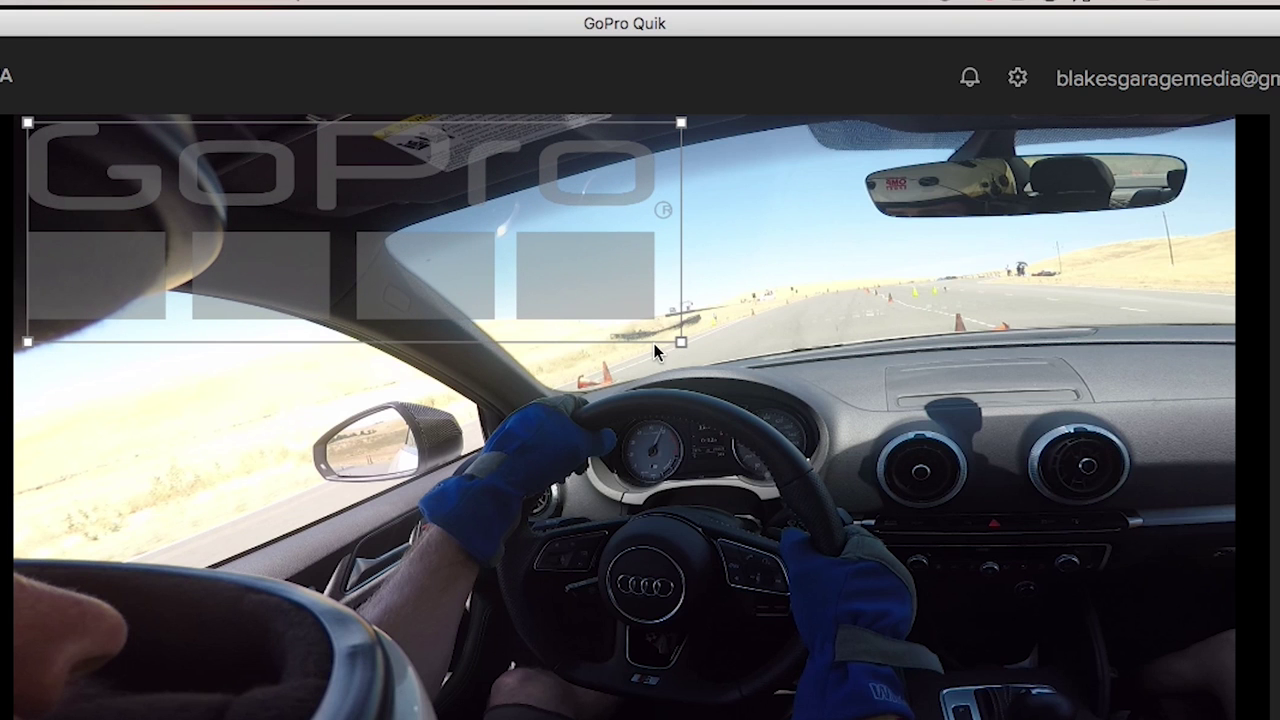
drag(682, 341, 307, 213)
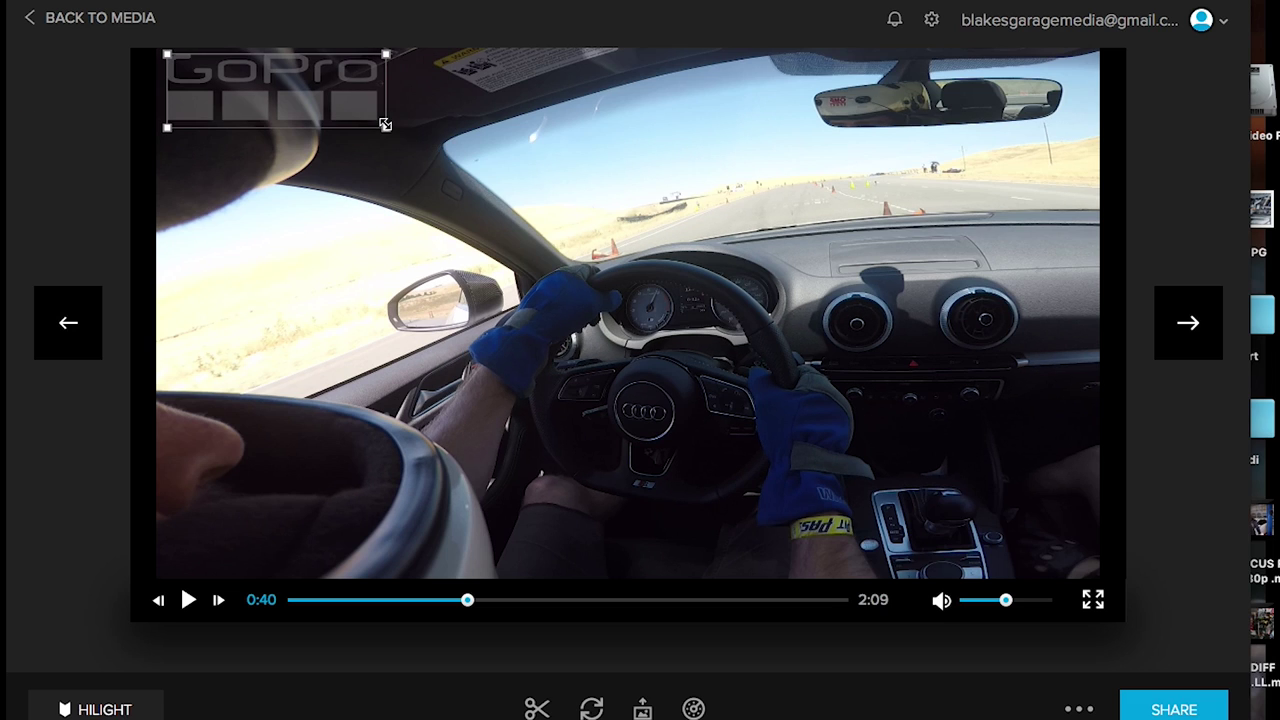
drag(305, 107, 1007, 551)
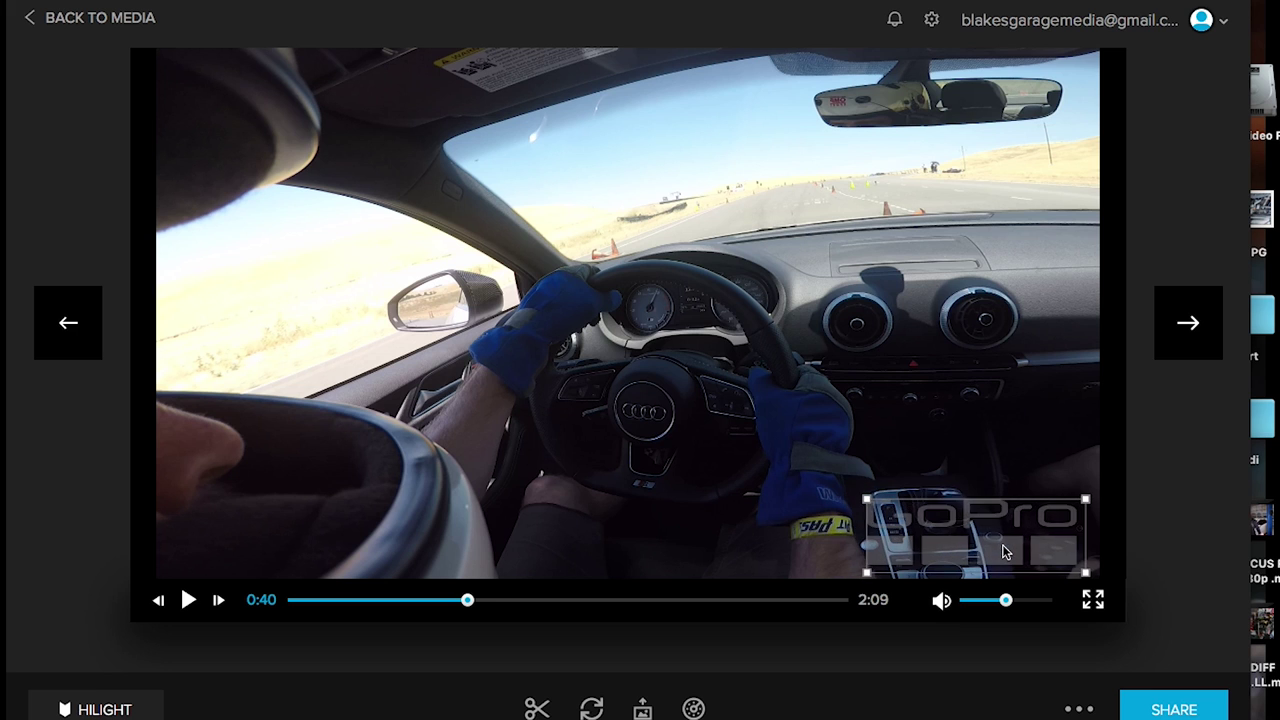
drag(922, 513, 1038, 90)
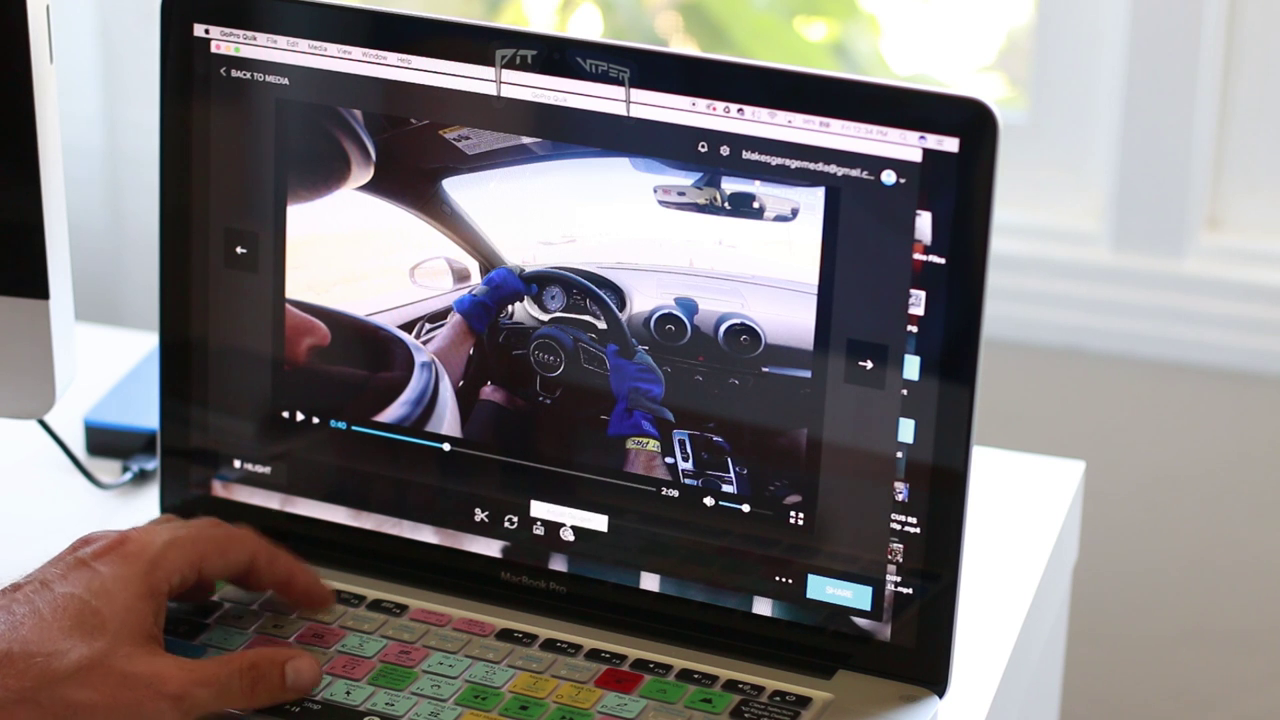
- Swap the GoPro Logo for the Info Cluster gauges and nudge the overlay slightly higher
click(566, 533)
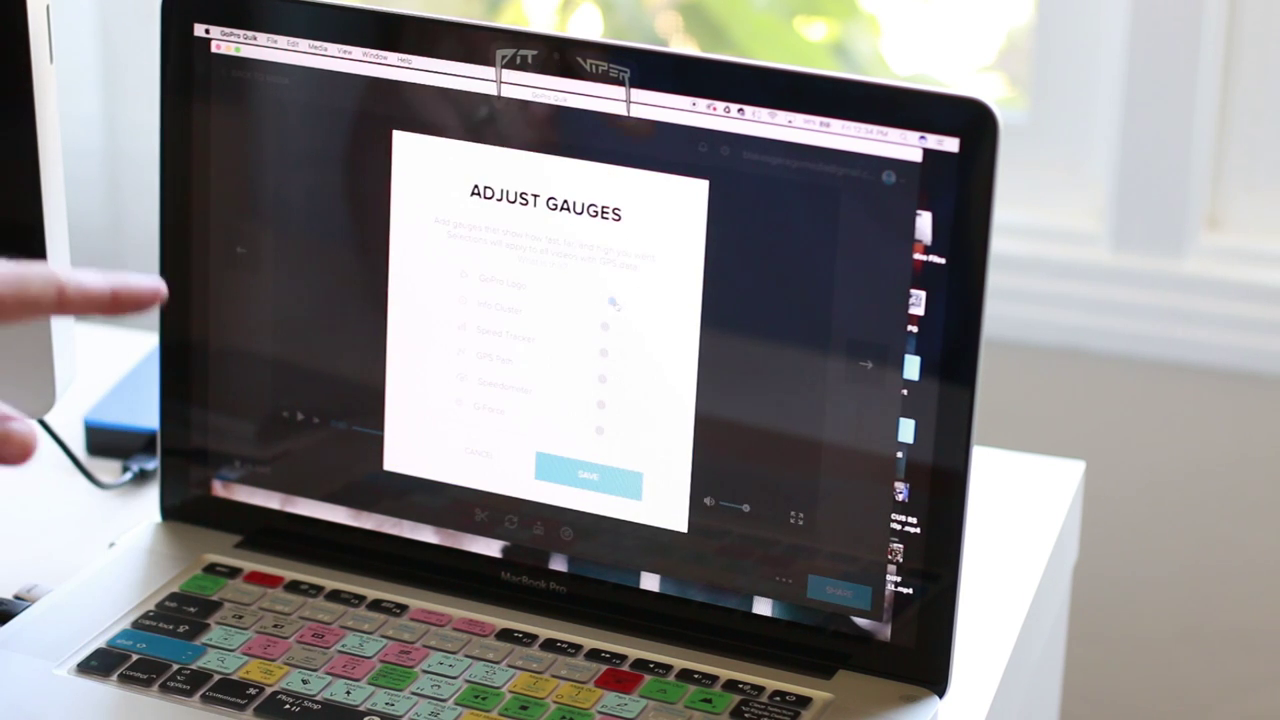
click(604, 480)
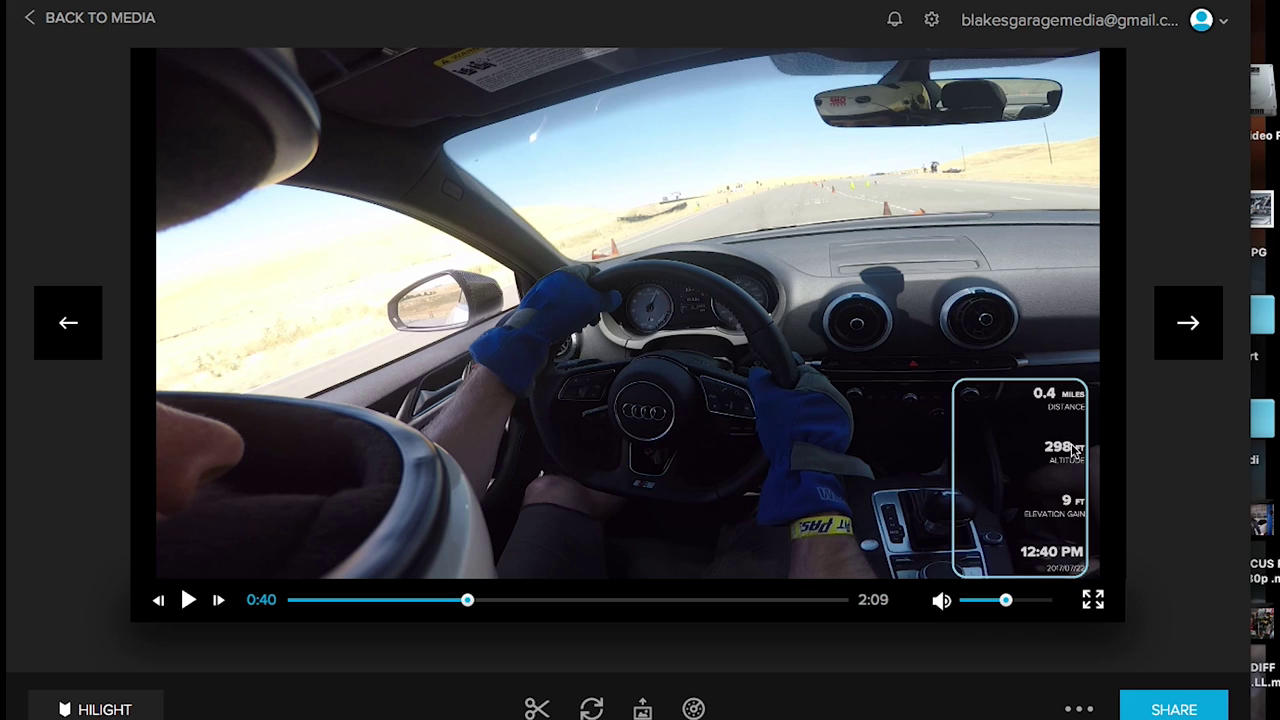
click(1050, 360)
drag(1050, 355, 1045, 348)
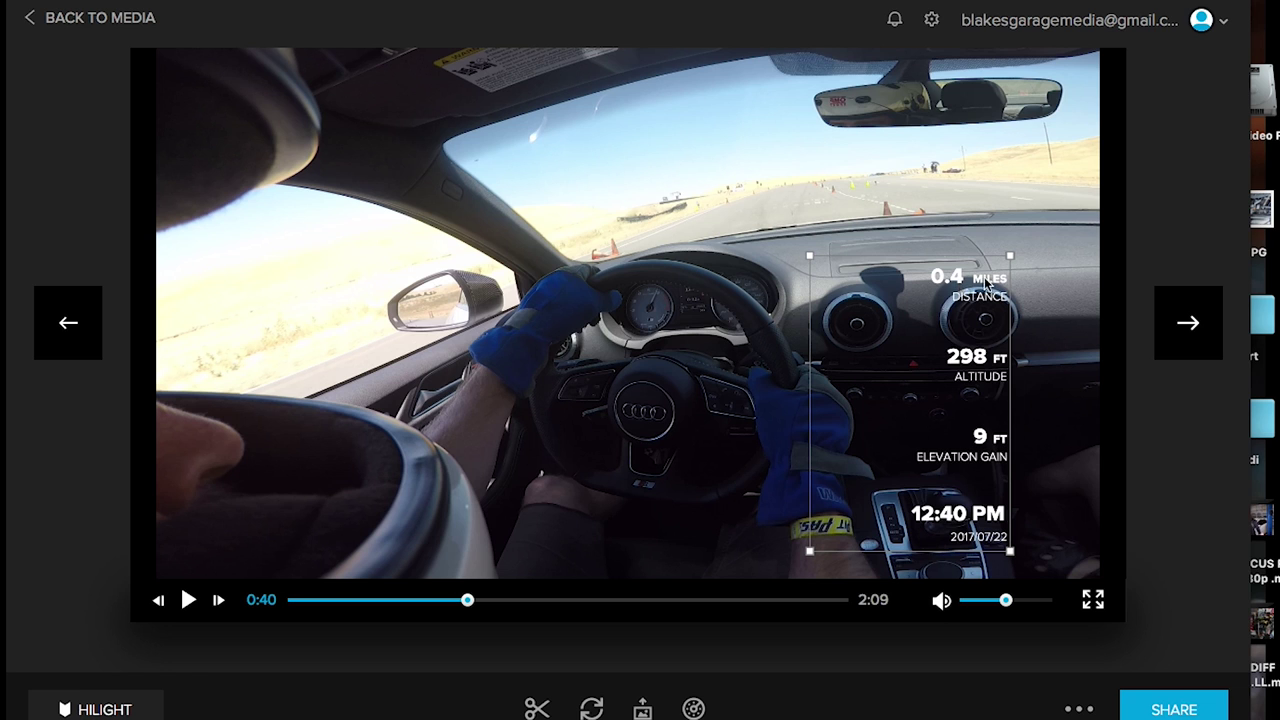
- Preview playback from 0:37, pausing at 0:44 with the distance reading 0.4 miles
click(451, 602)
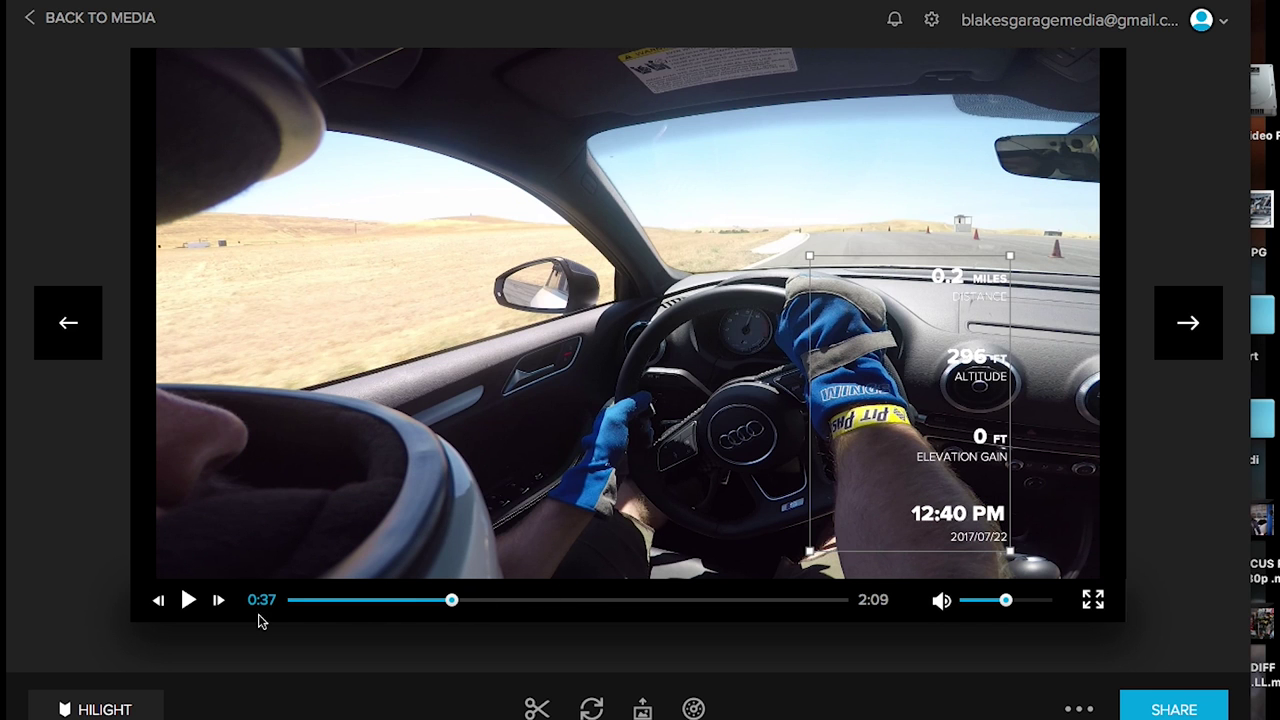
click(187, 603)
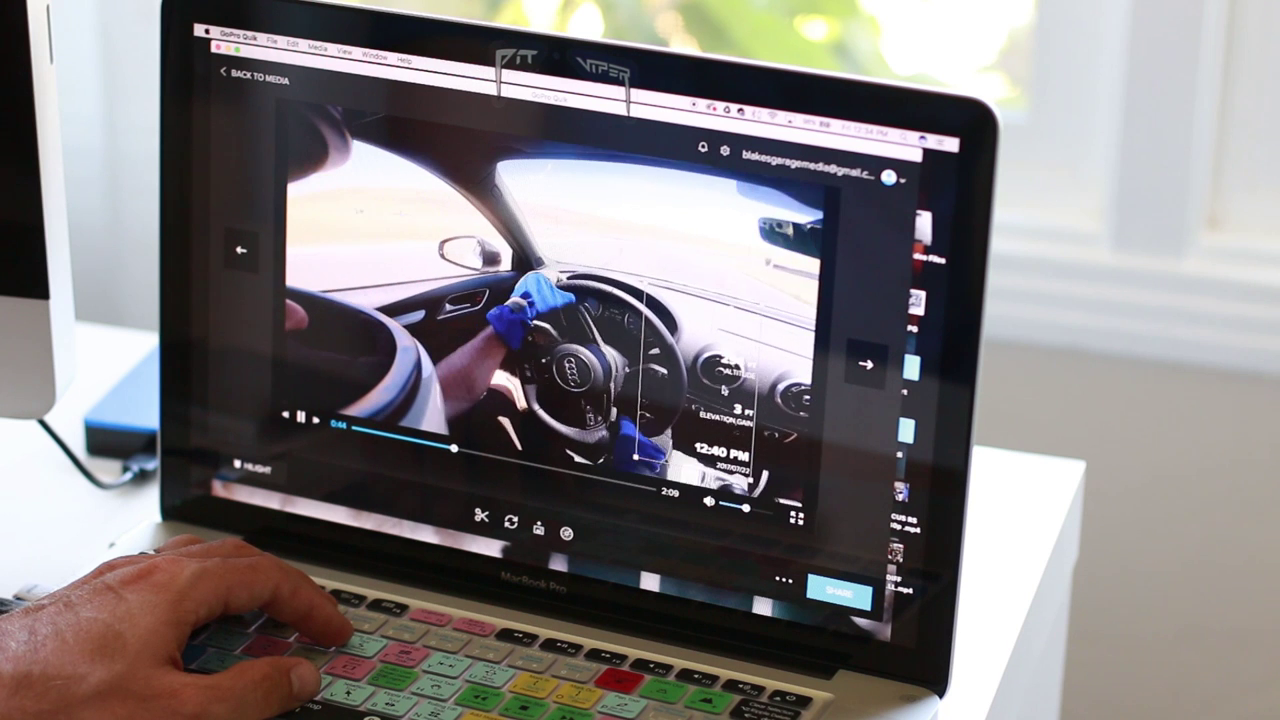
key(space)
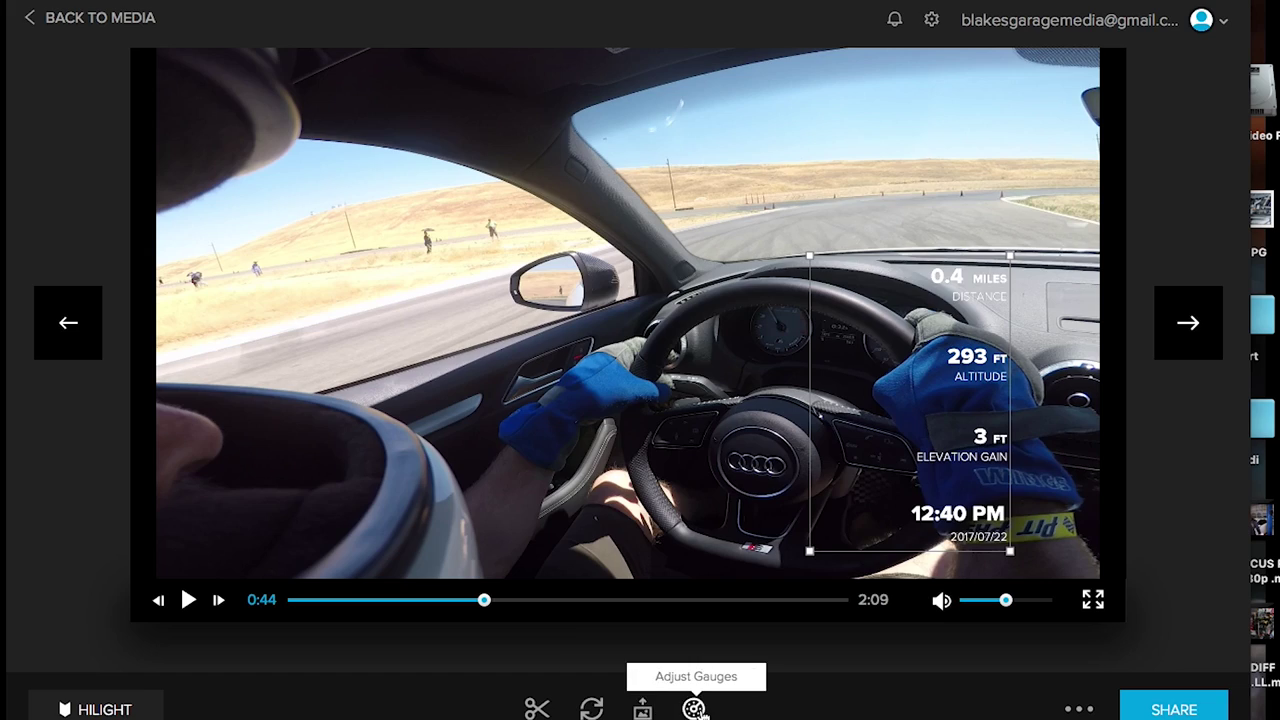
- Turn off Info Cluster, turn on Speed Tracker, and save the gauge selection
click(694, 706)
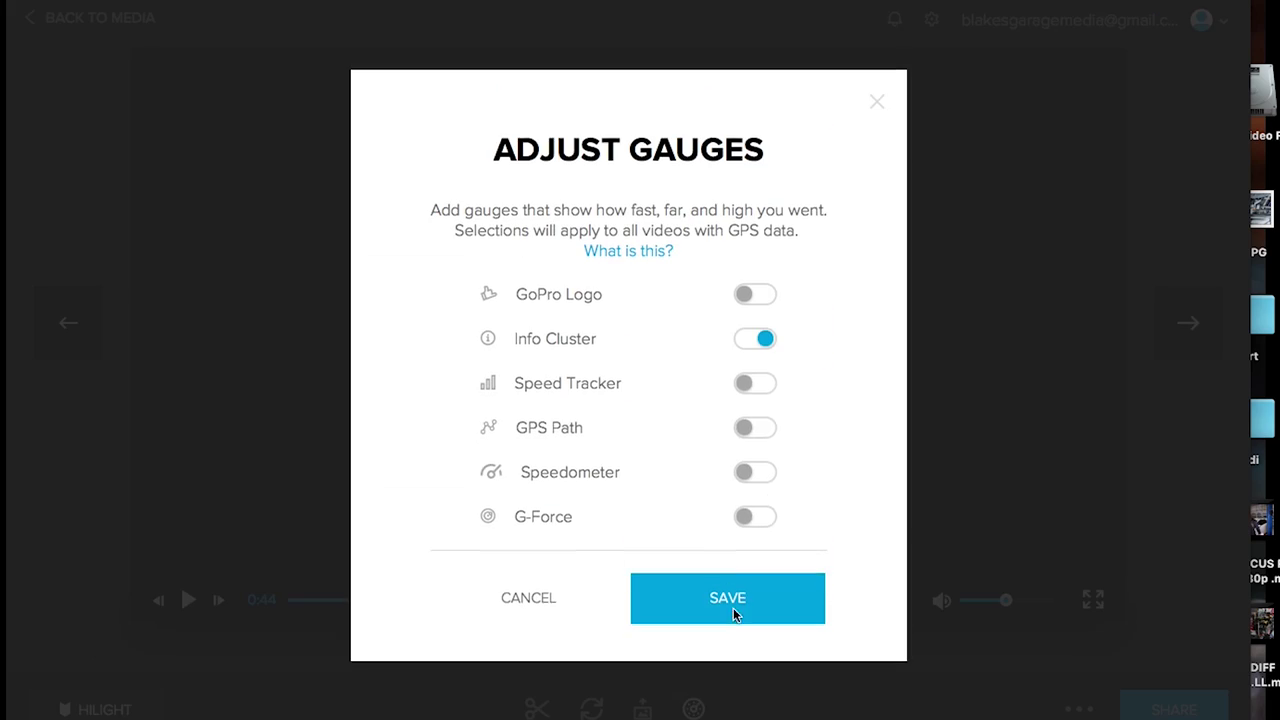
click(754, 342)
click(748, 385)
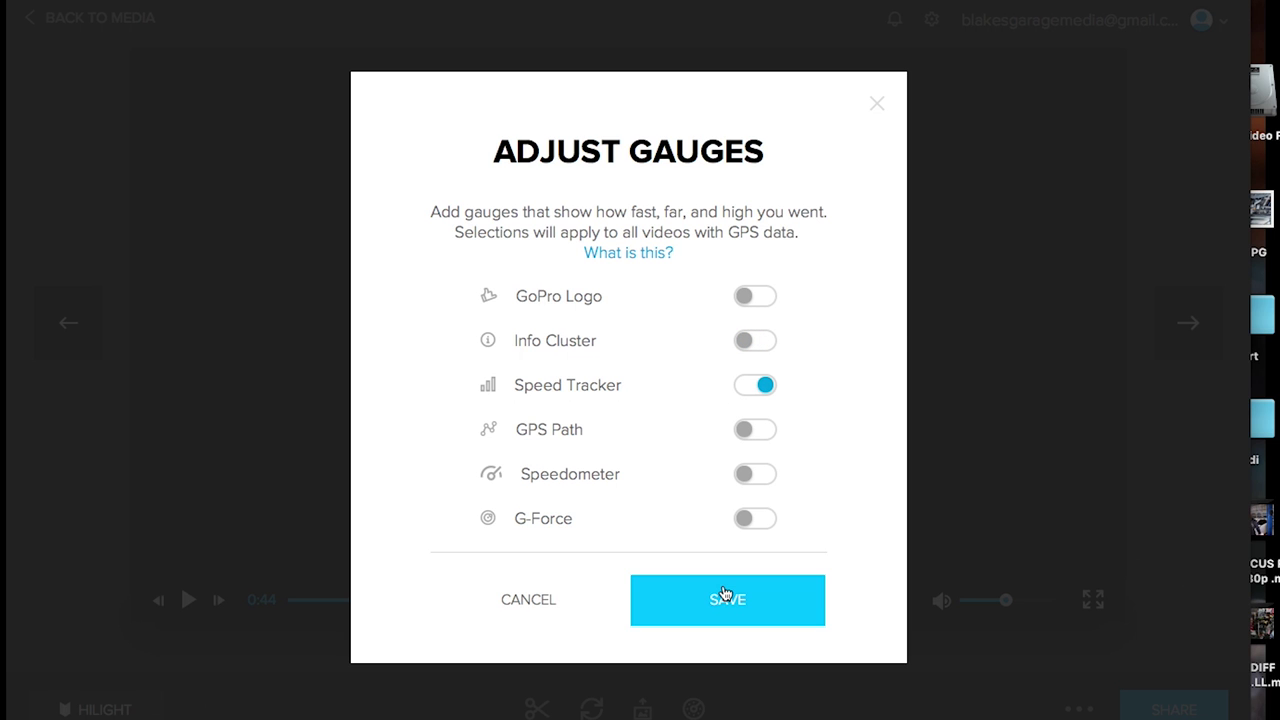
click(728, 599)
- Enlarge the Speed Tracker graph across the video's right side and replay from 0:26
drag(902, 497, 690, 478)
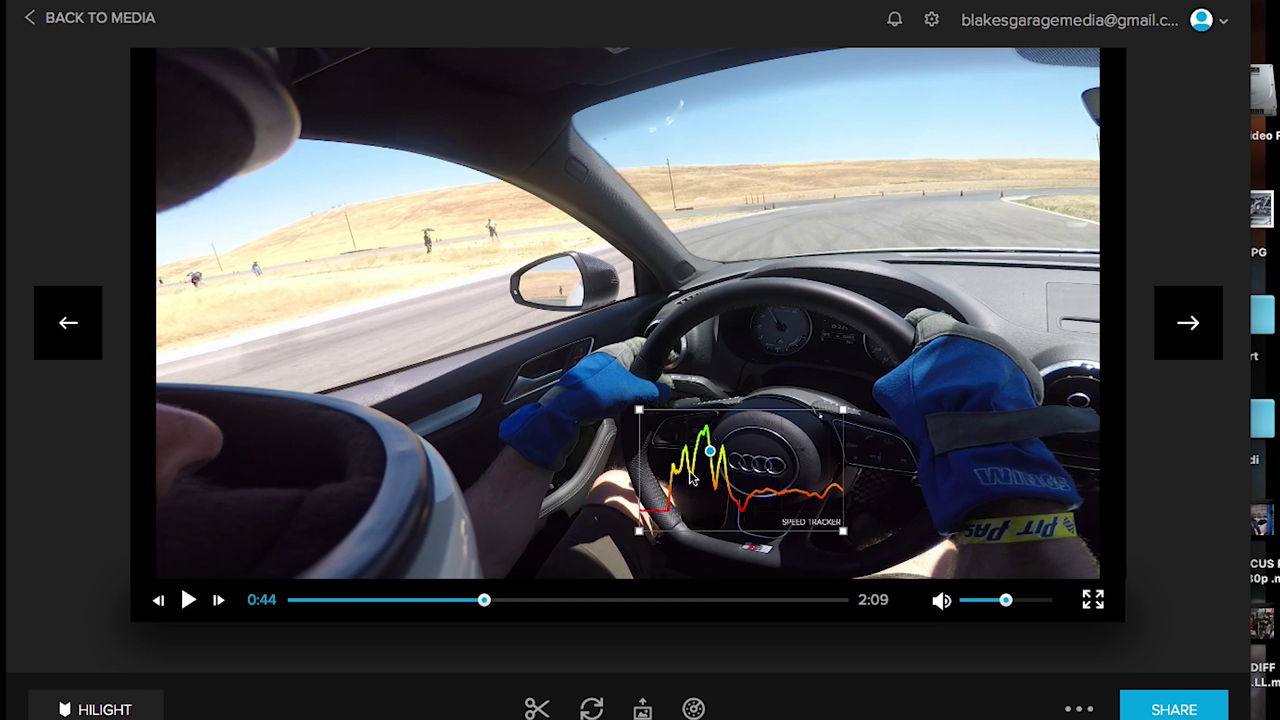
drag(626, 406, 383, 251)
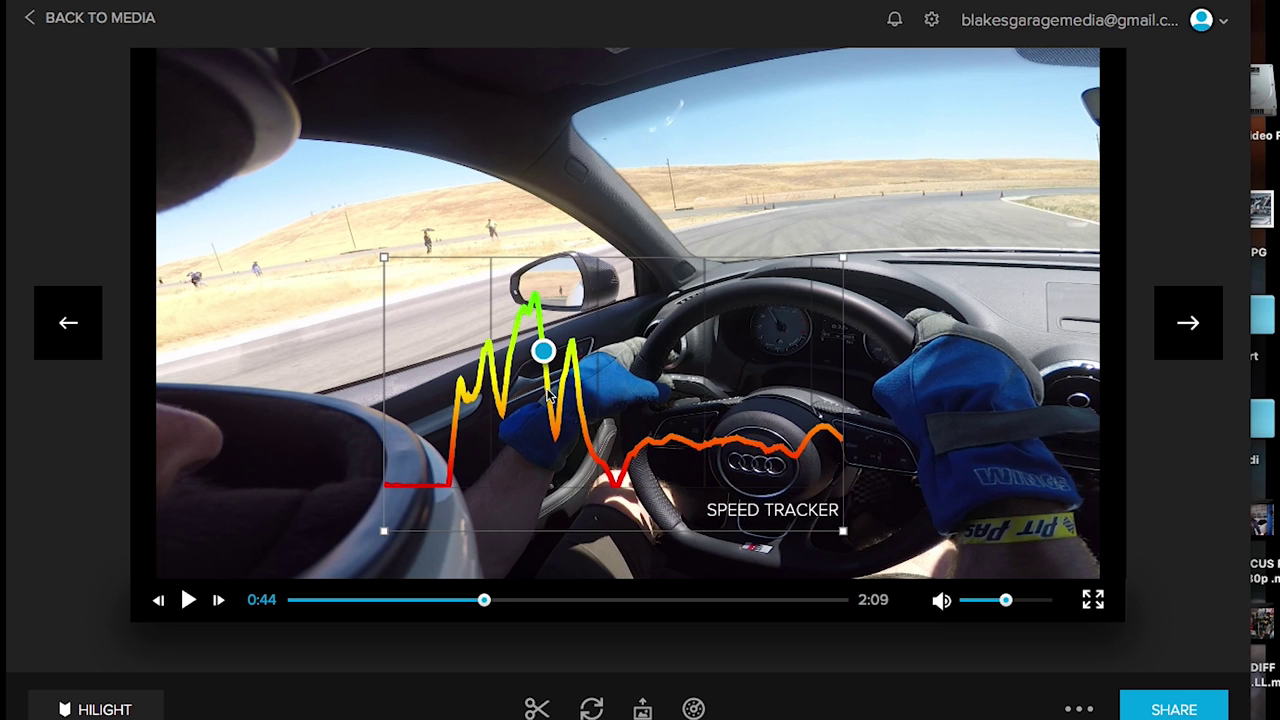
drag(620, 438, 952, 492)
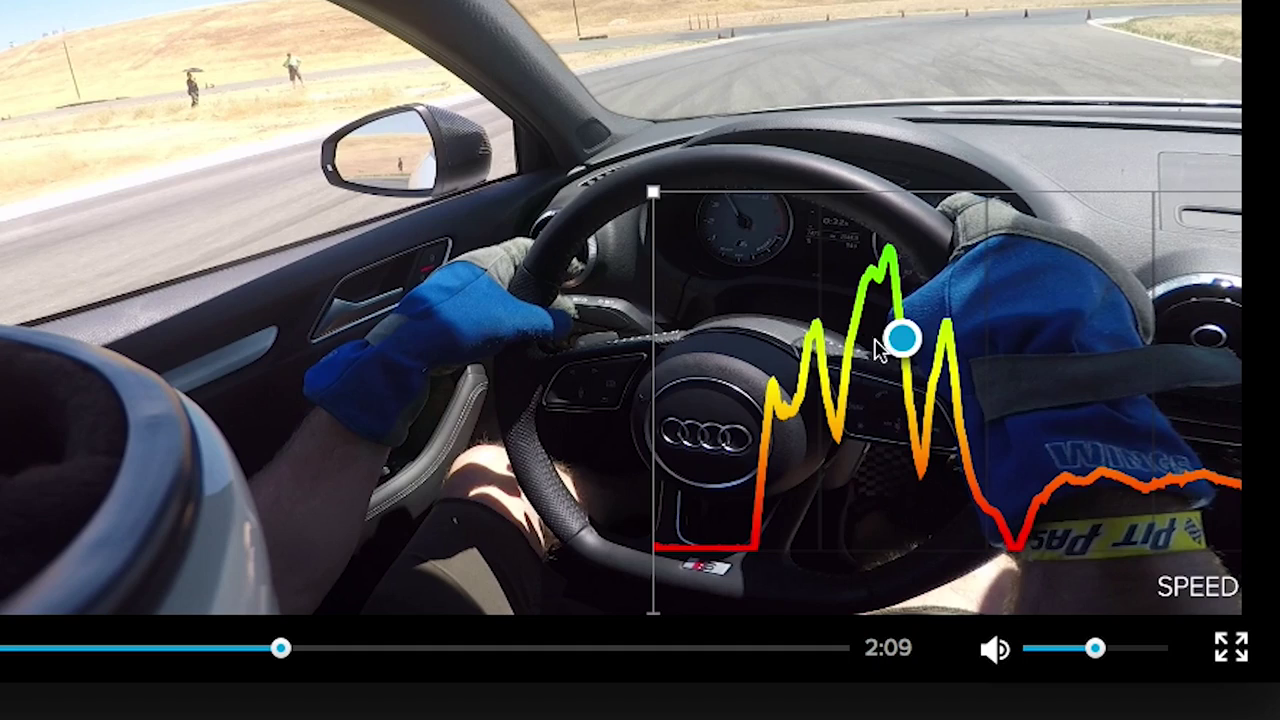
click(88, 650)
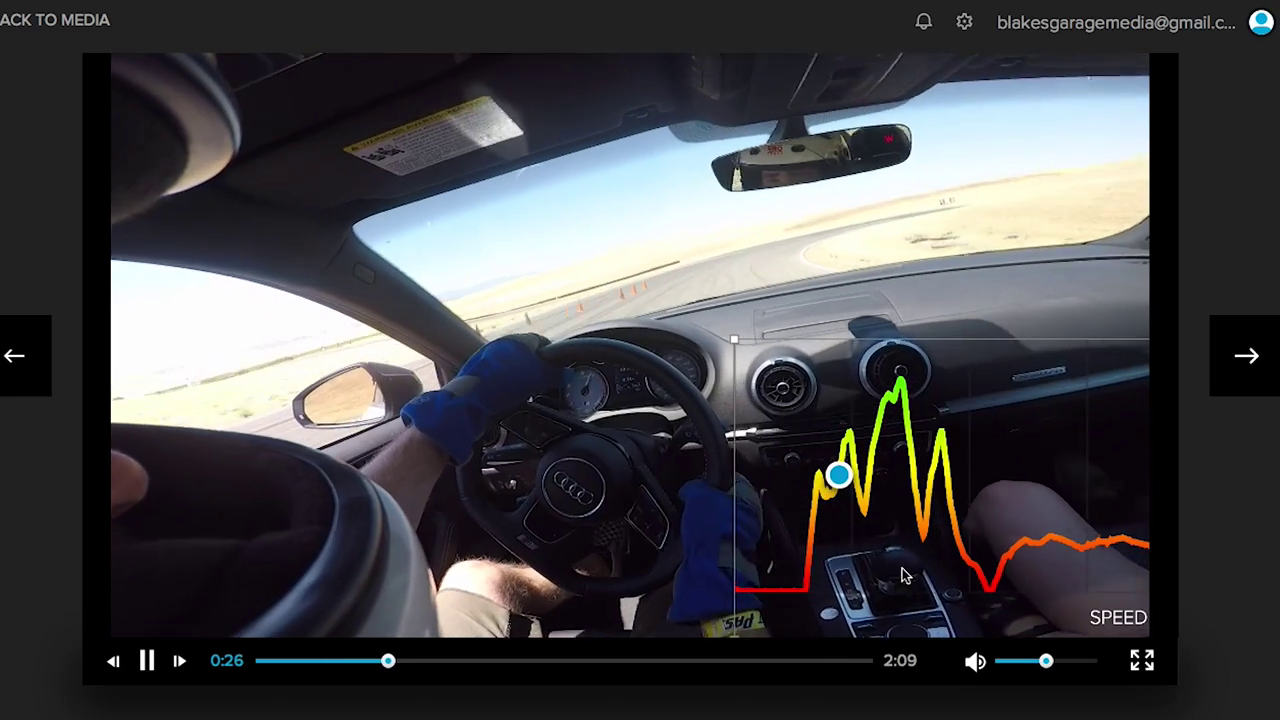
- Save the GPS Path gauge, enlarge the map, place it lower right, and preview playback
click(724, 482)
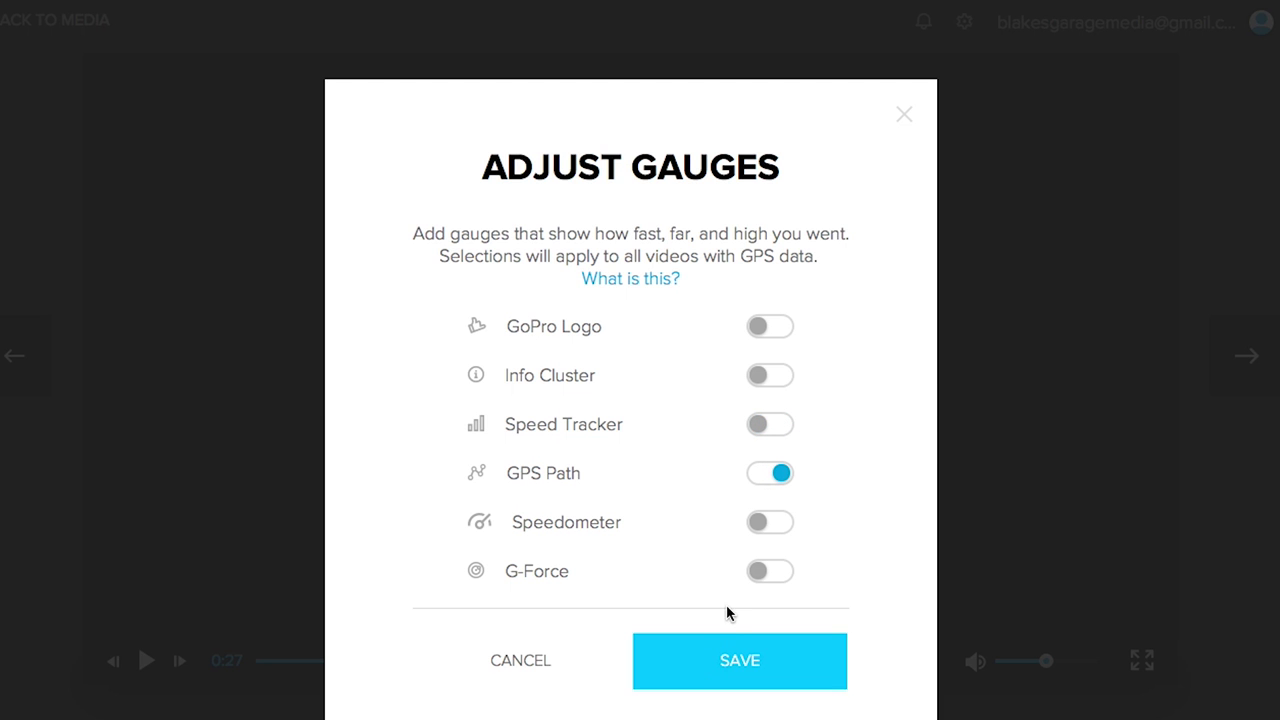
click(727, 645)
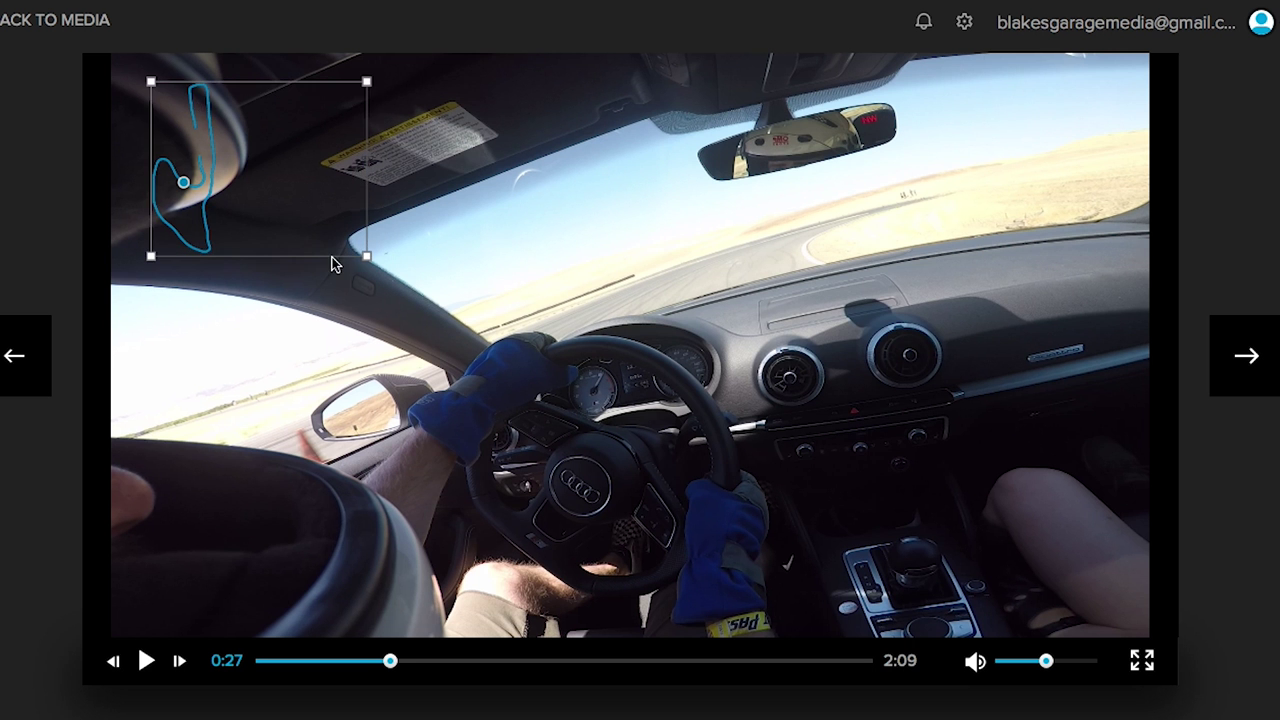
drag(435, 348, 543, 405)
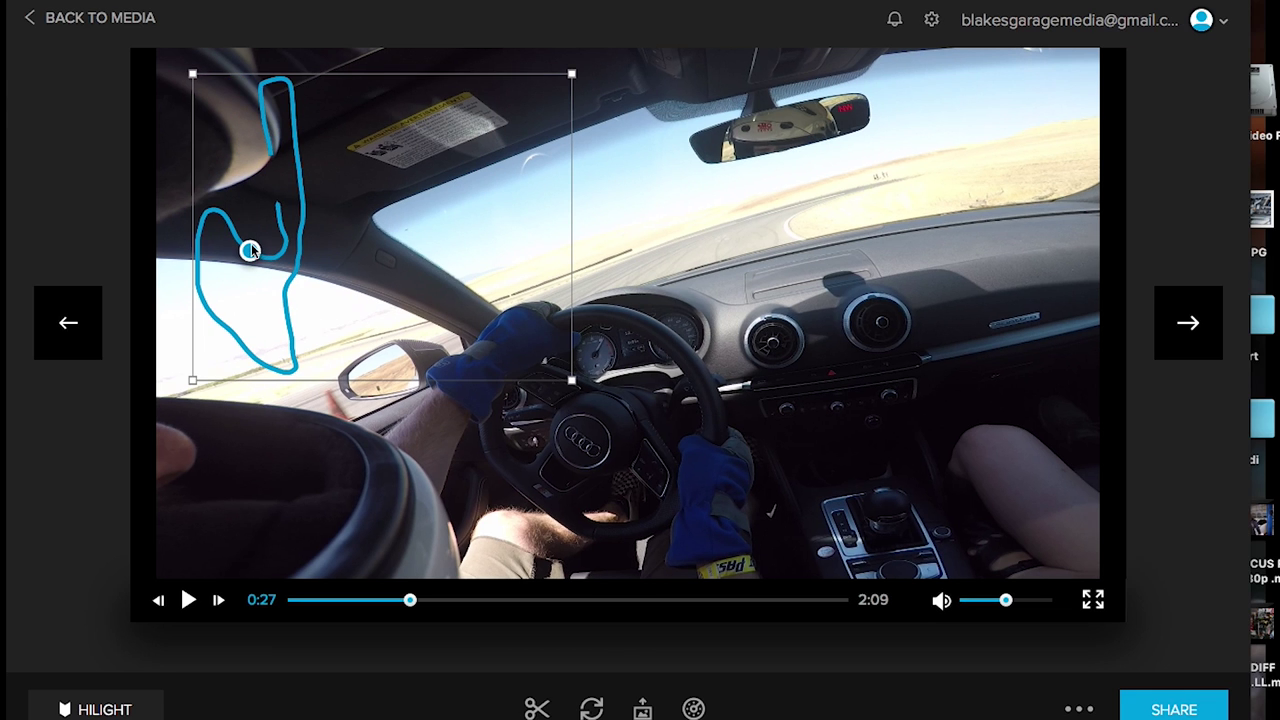
drag(250, 250, 1015, 430)
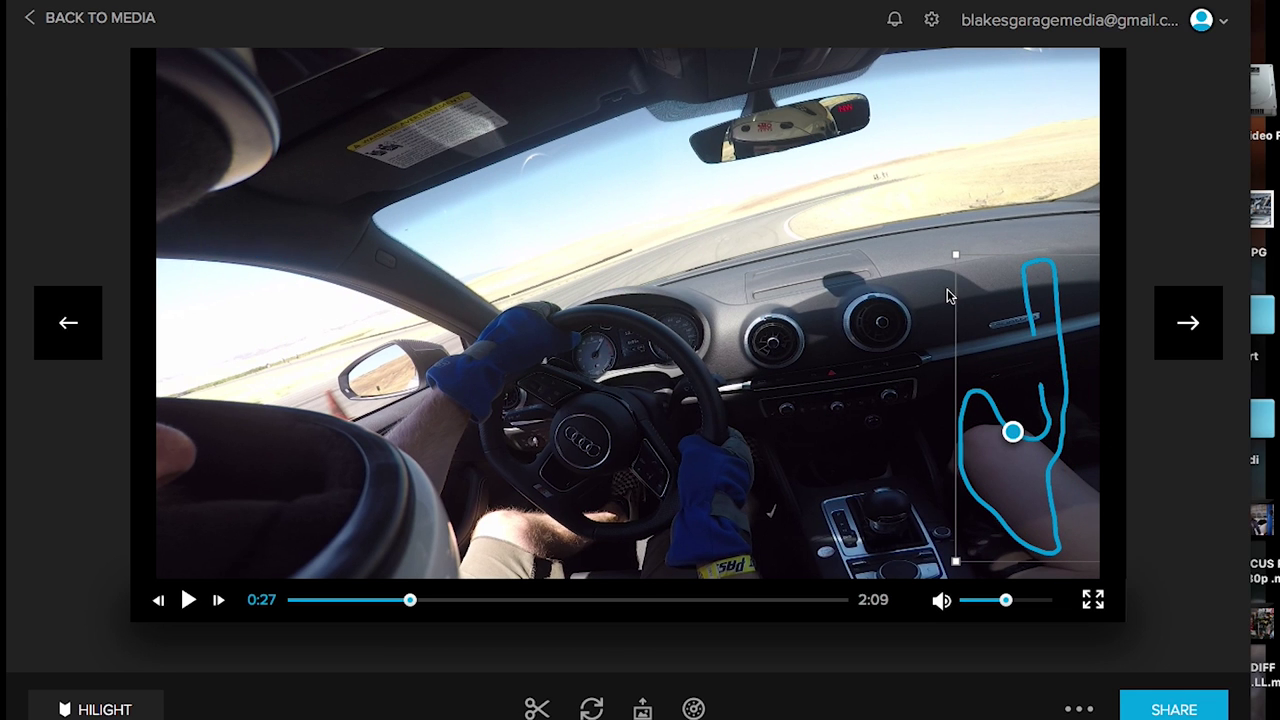
click(417, 566)
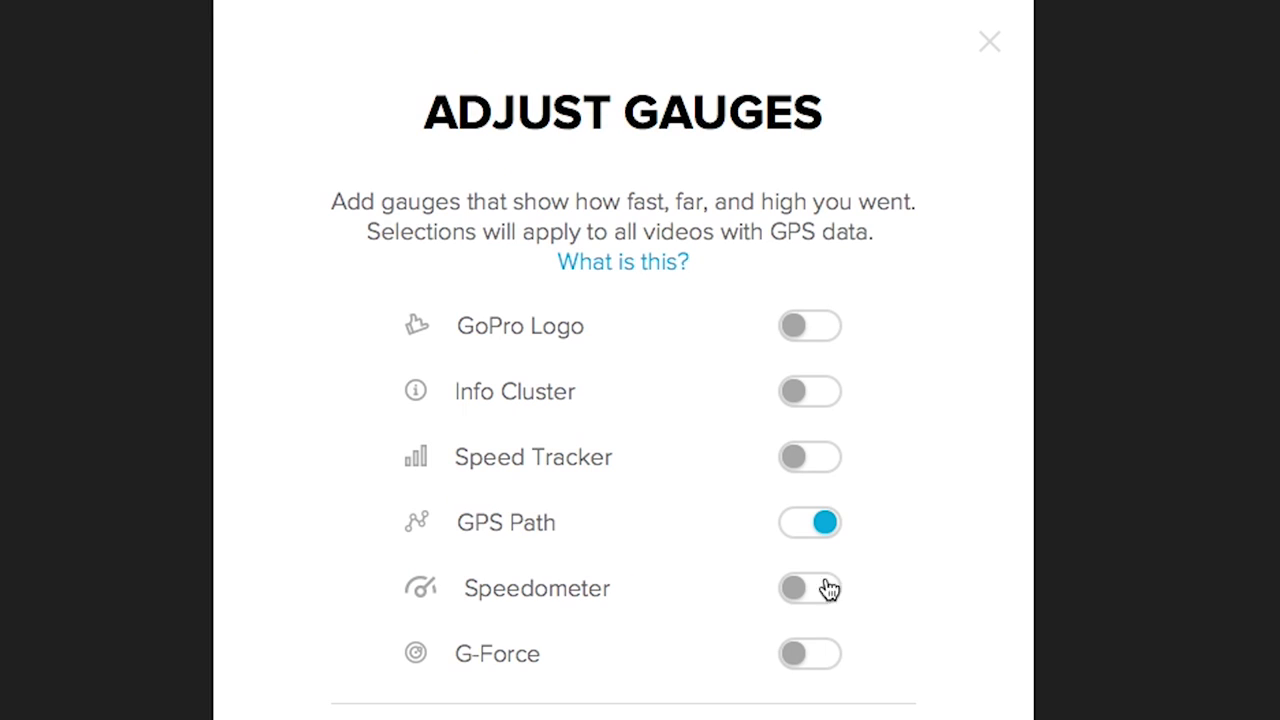
- Replace GPS Path with the Speedometer gauge, enlarged in the video's top-left corner
click(829, 526)
click(801, 590)
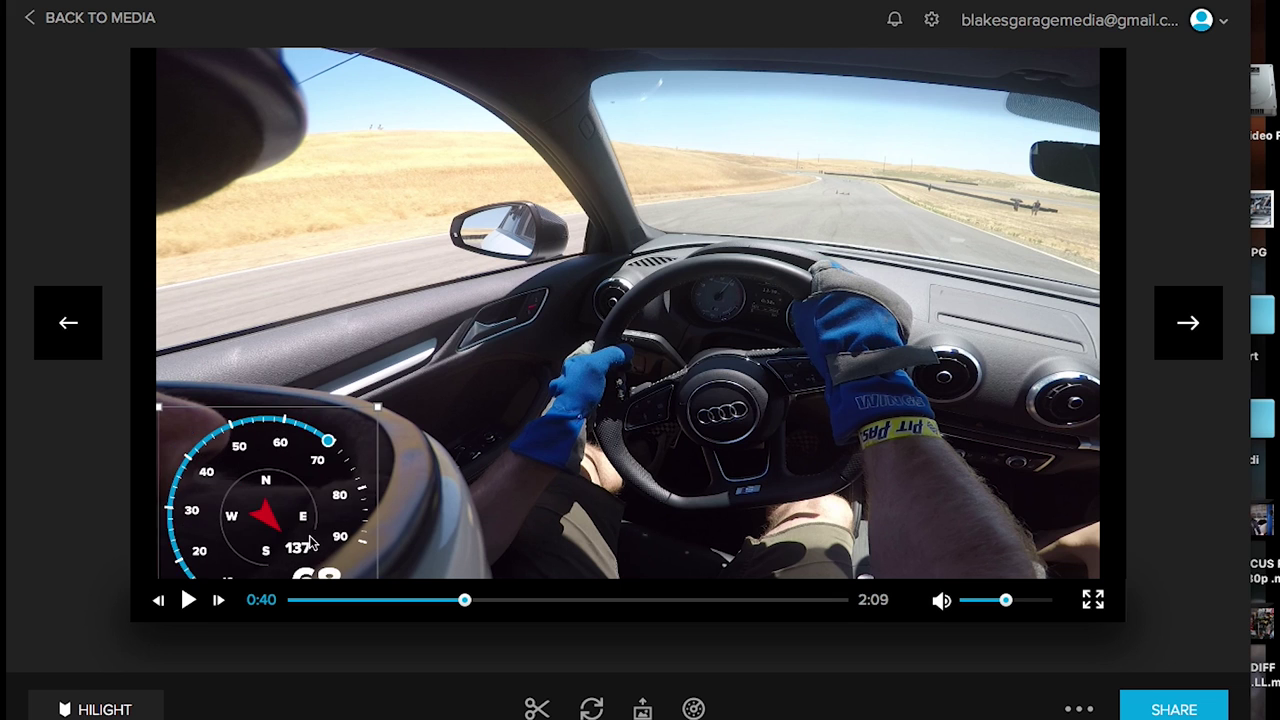
drag(300, 529, 350, 432)
drag(428, 526, 392, 452)
drag(307, 375, 262, 167)
drag(468, 357, 511, 398)
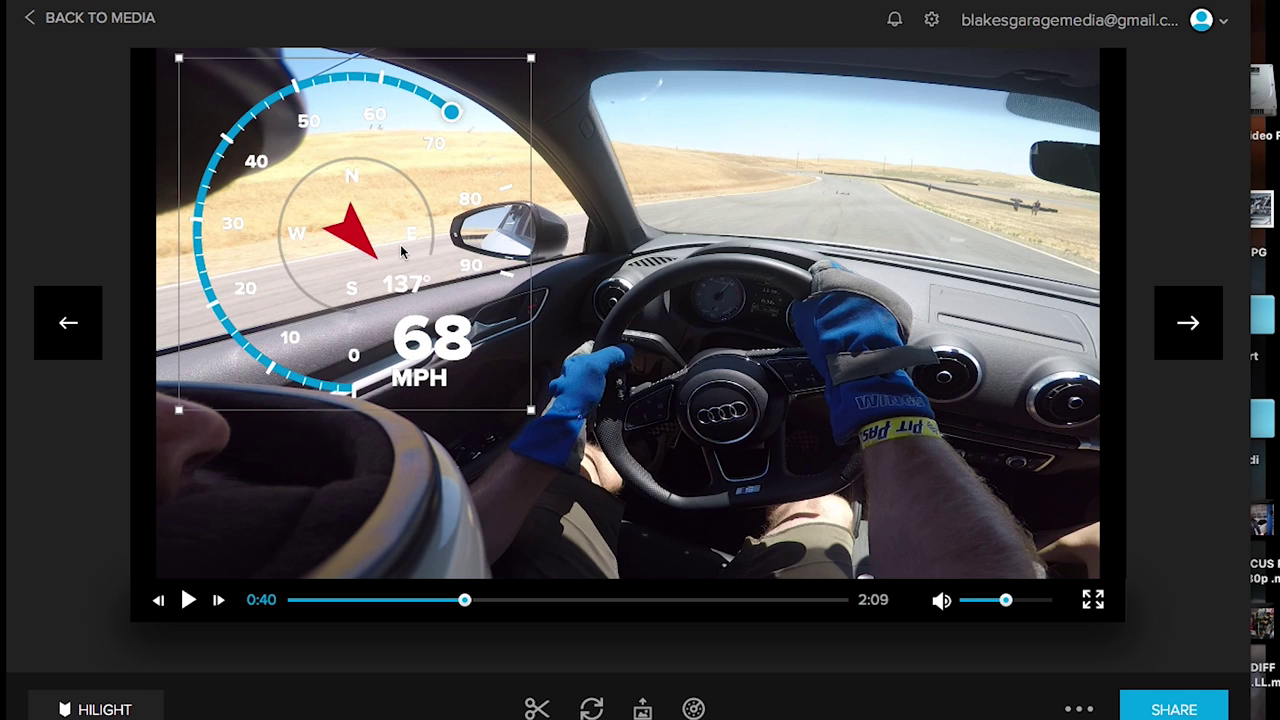
- Play to 0:44, then shrink the speedometer into the lower-left corner, reading 55 MPH
click(187, 601)
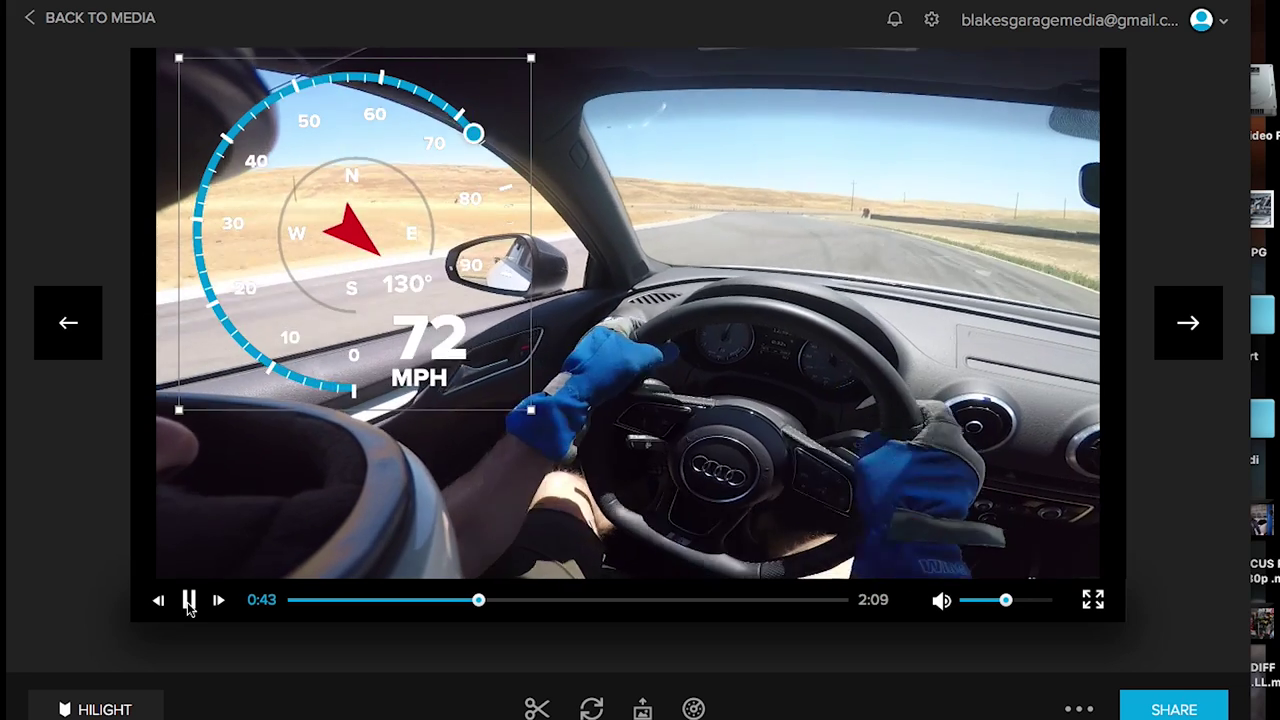
click(189, 601)
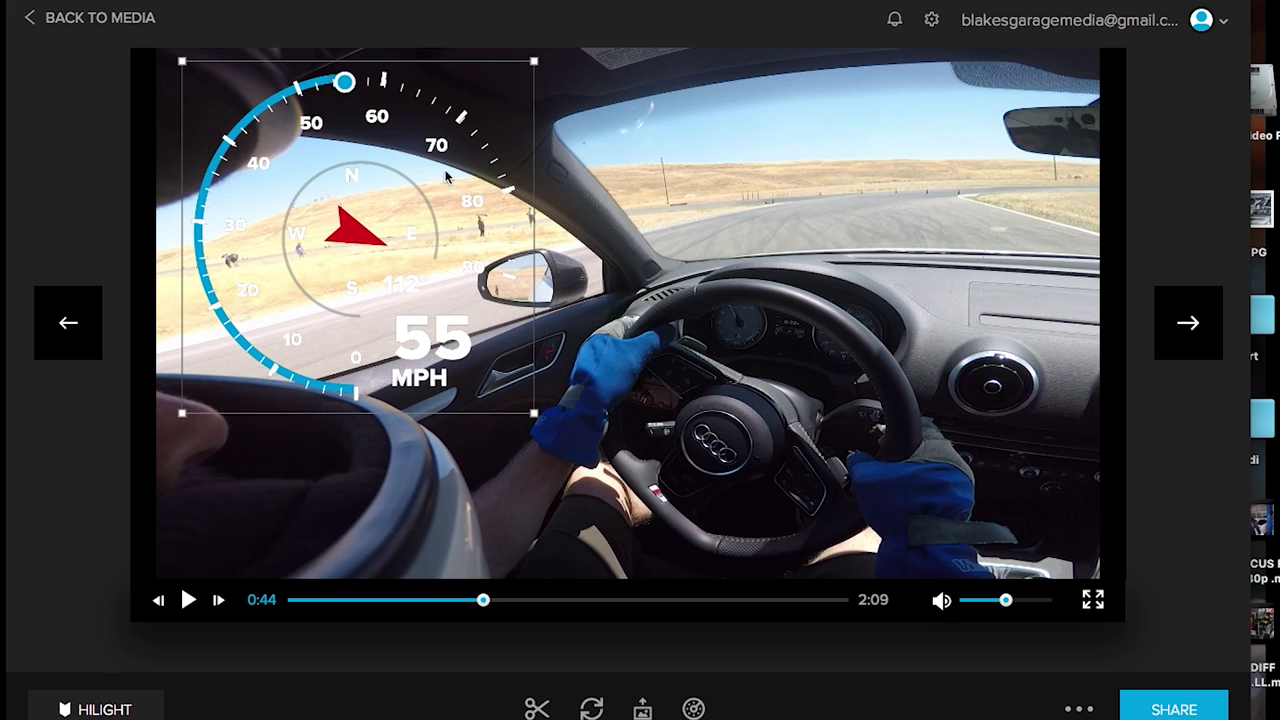
drag(531, 414, 486, 386)
drag(387, 305, 735, 500)
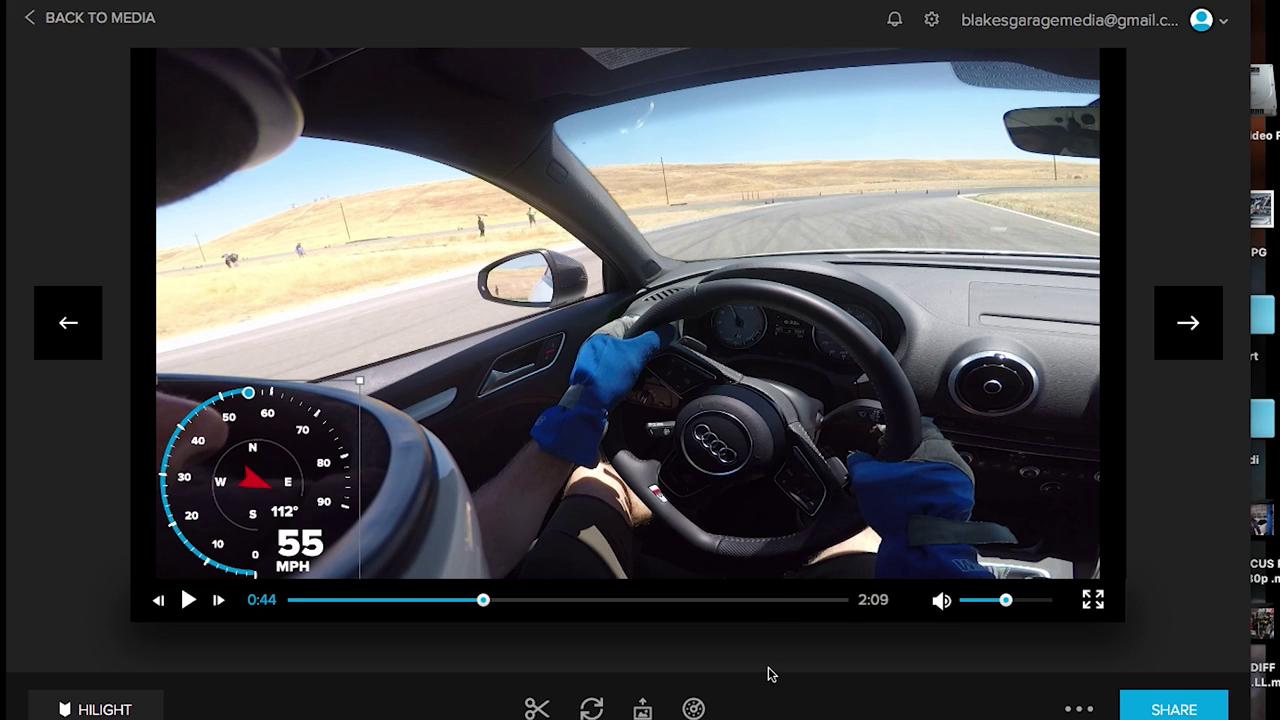
click(694, 708)
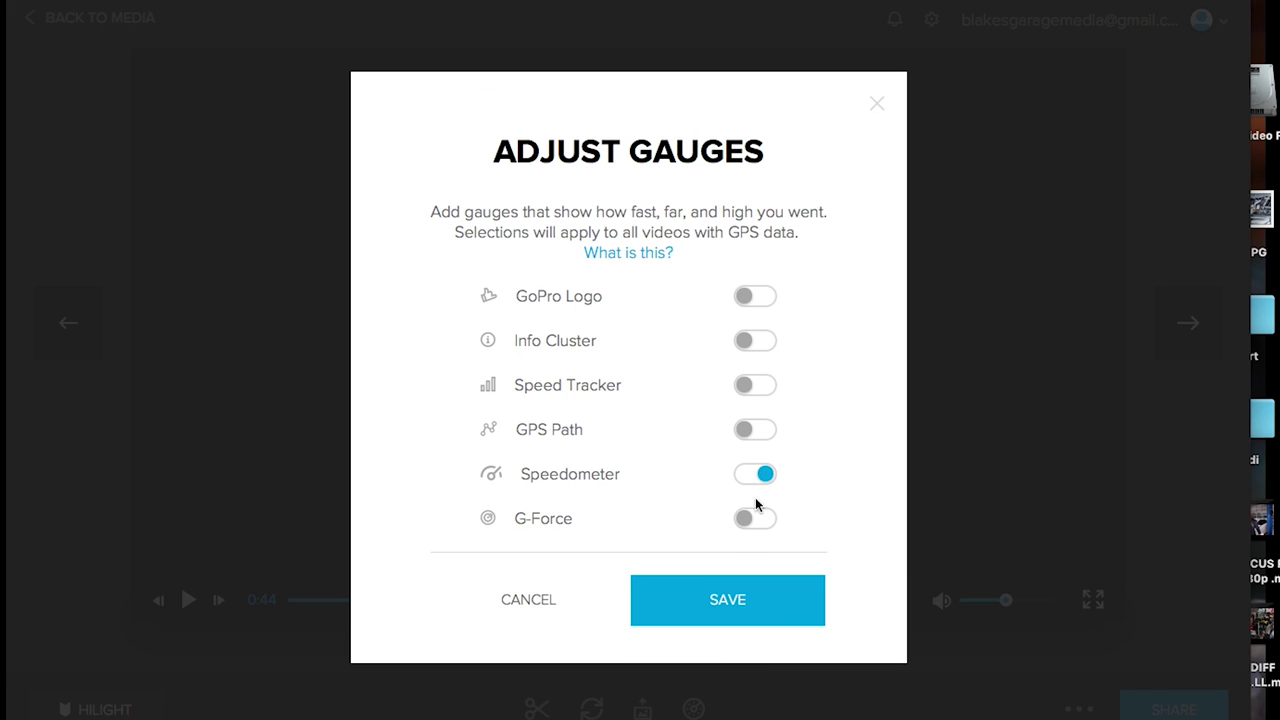
- Turn on the G-Force gauge, size it beside the speedometer, and re-enable GPS Path
click(750, 530)
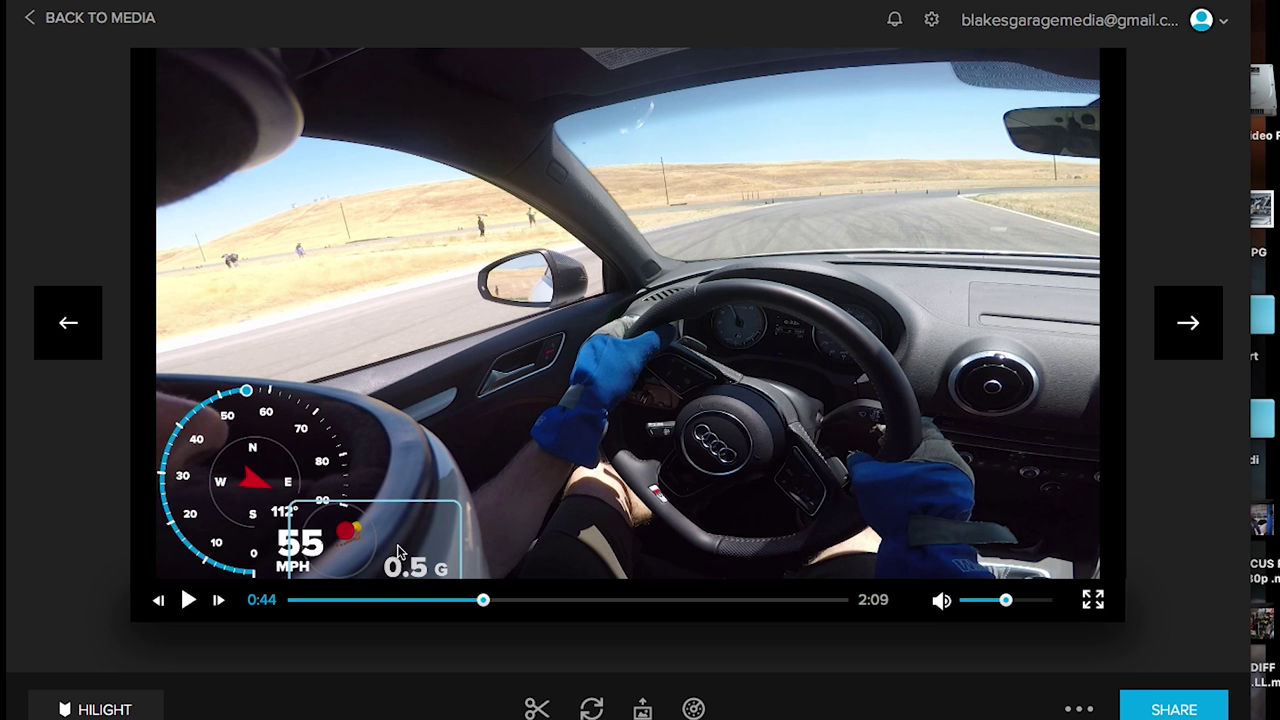
drag(400, 556, 470, 503)
drag(546, 524, 584, 553)
drag(503, 530, 463, 558)
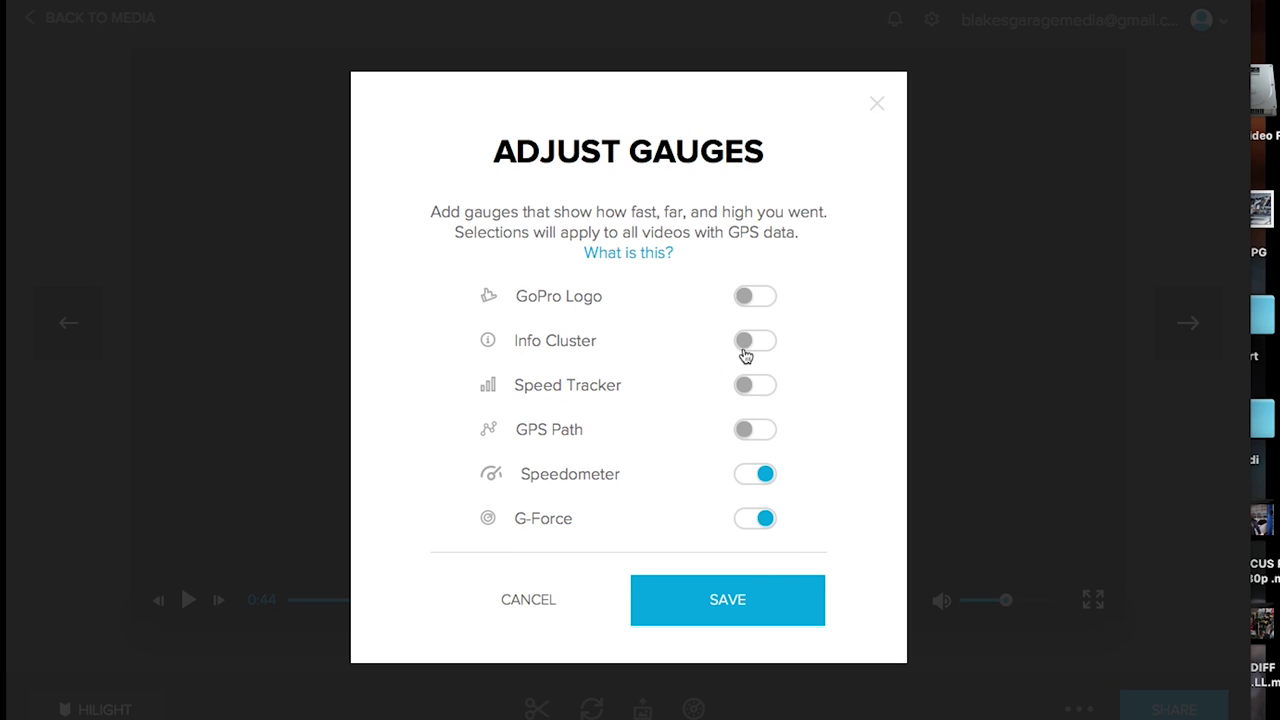
click(752, 429)
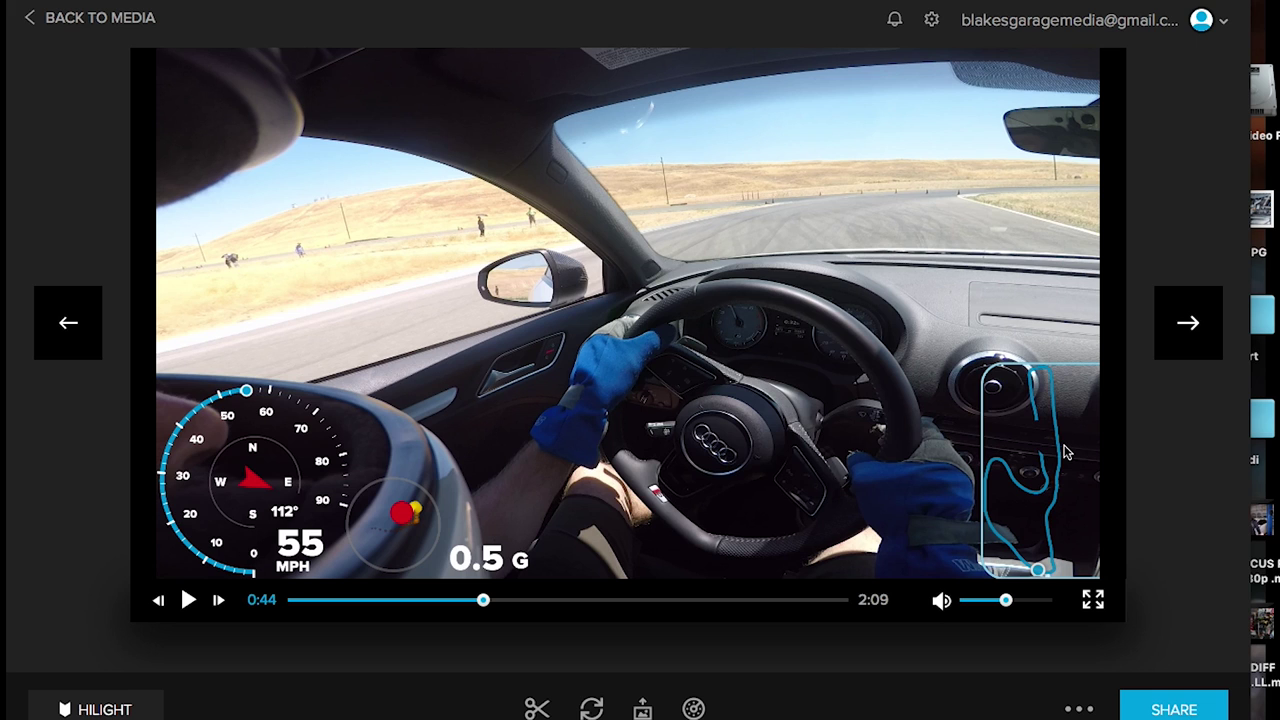
- Shrink the GPS path map against the right edge, then preview the run from 0:29 to 0:44
drag(978, 366, 1001, 385)
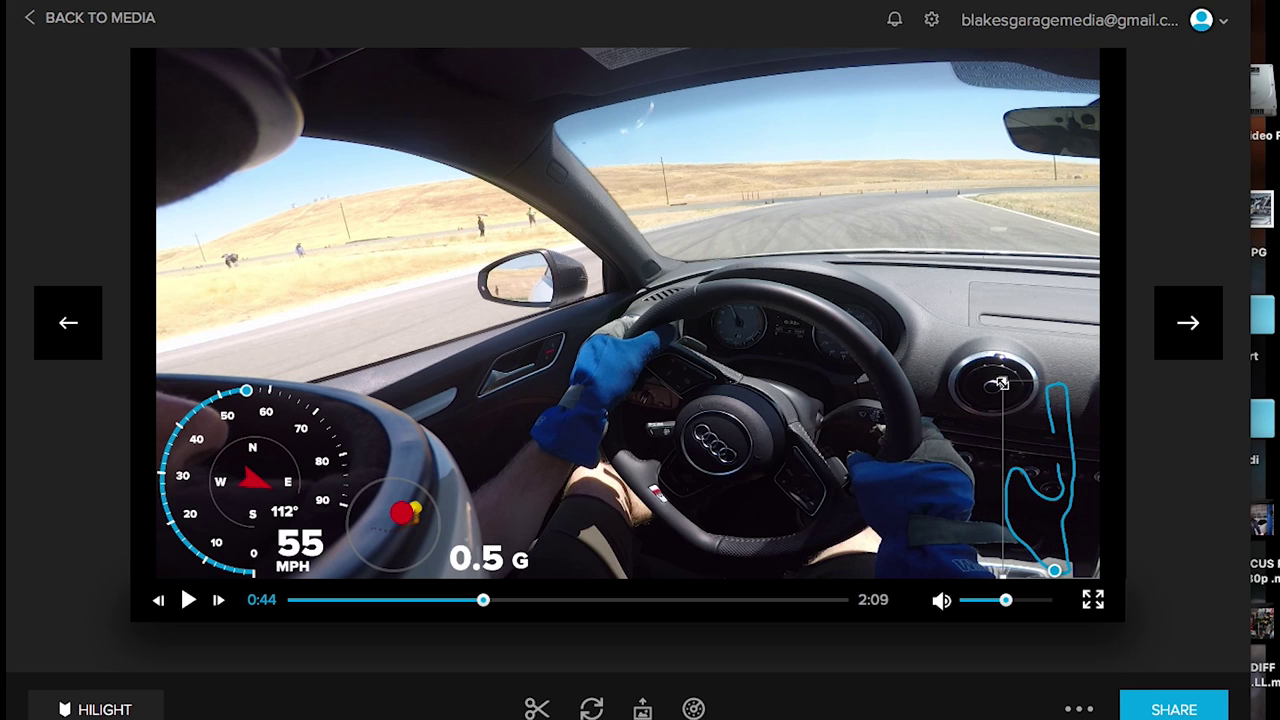
drag(1033, 461, 1043, 455)
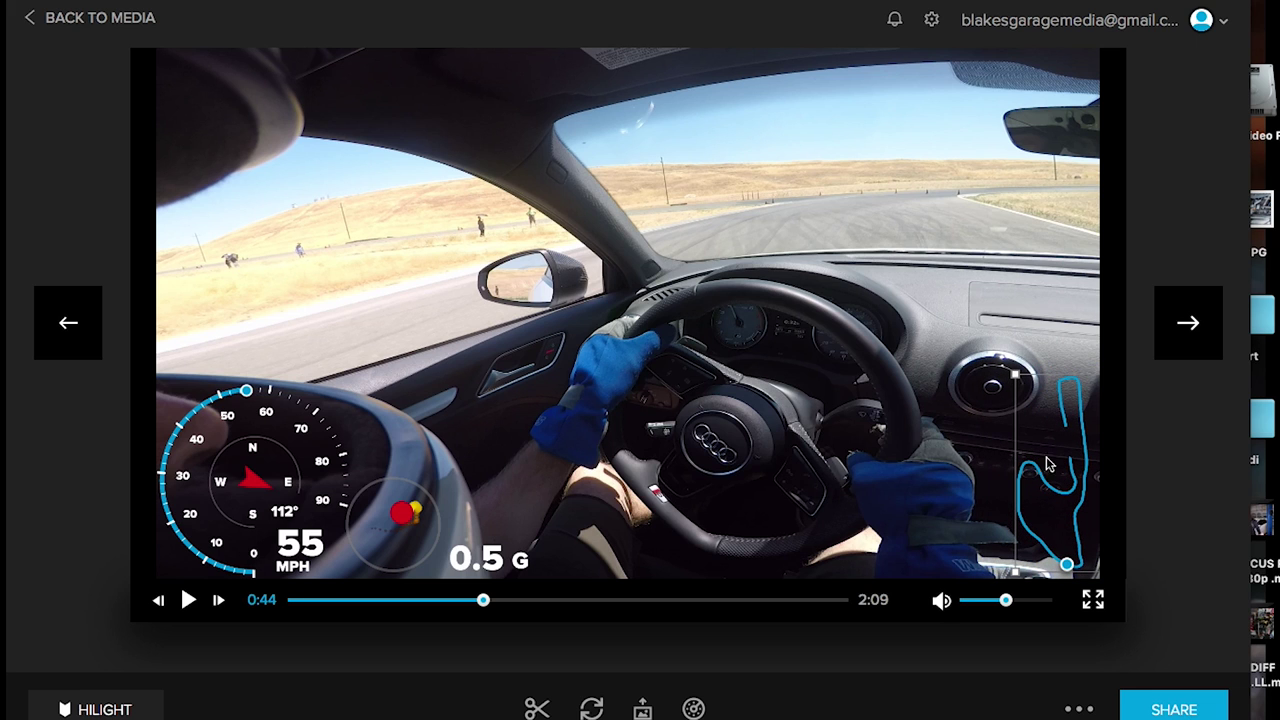
click(453, 601)
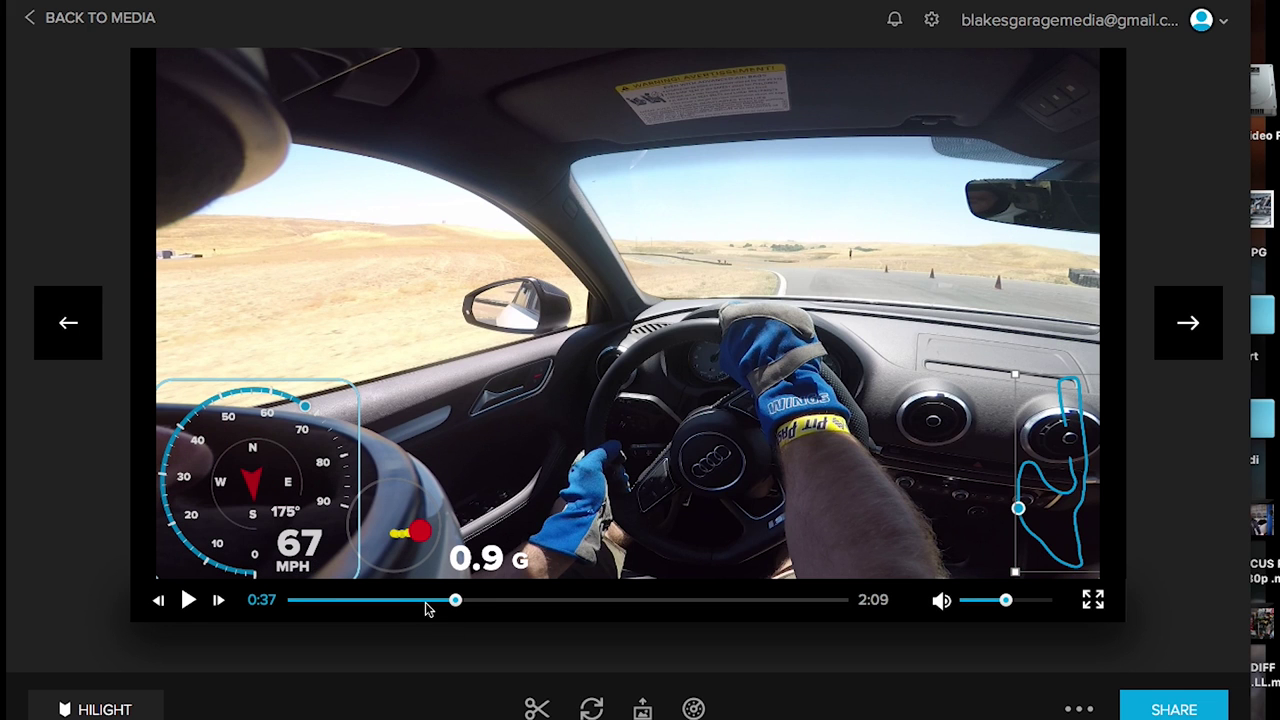
click(418, 603)
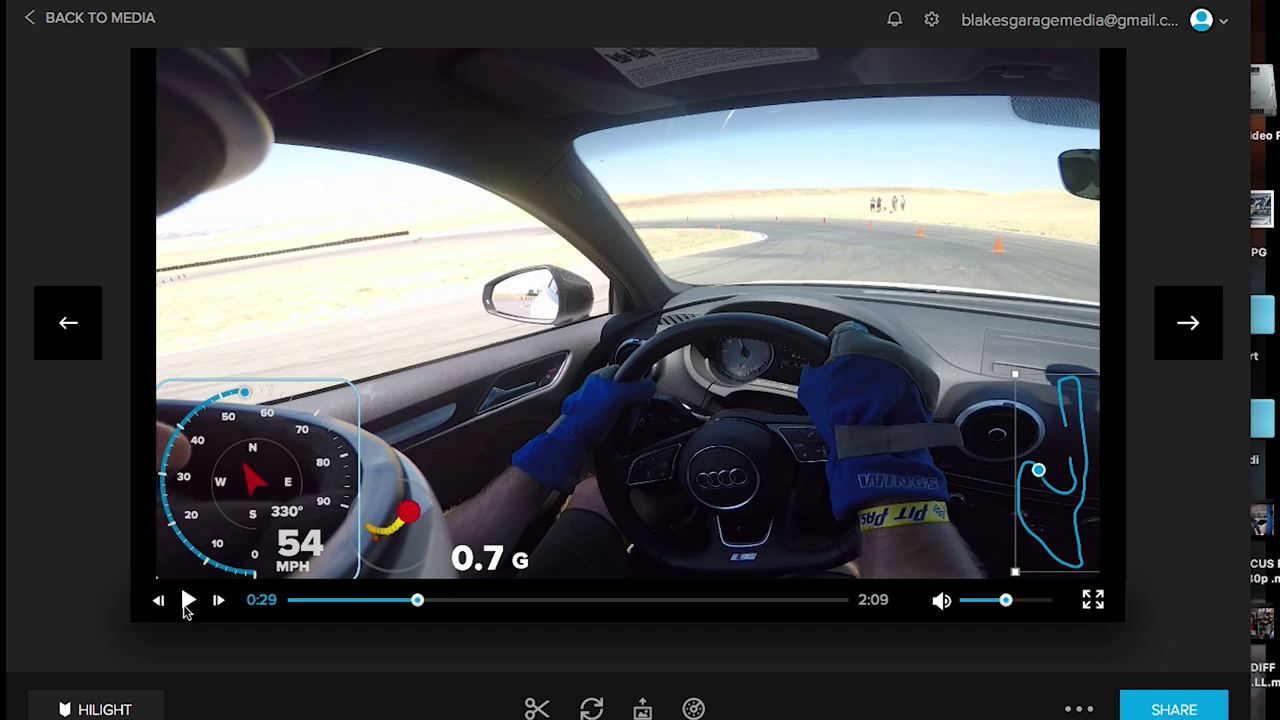
click(185, 608)
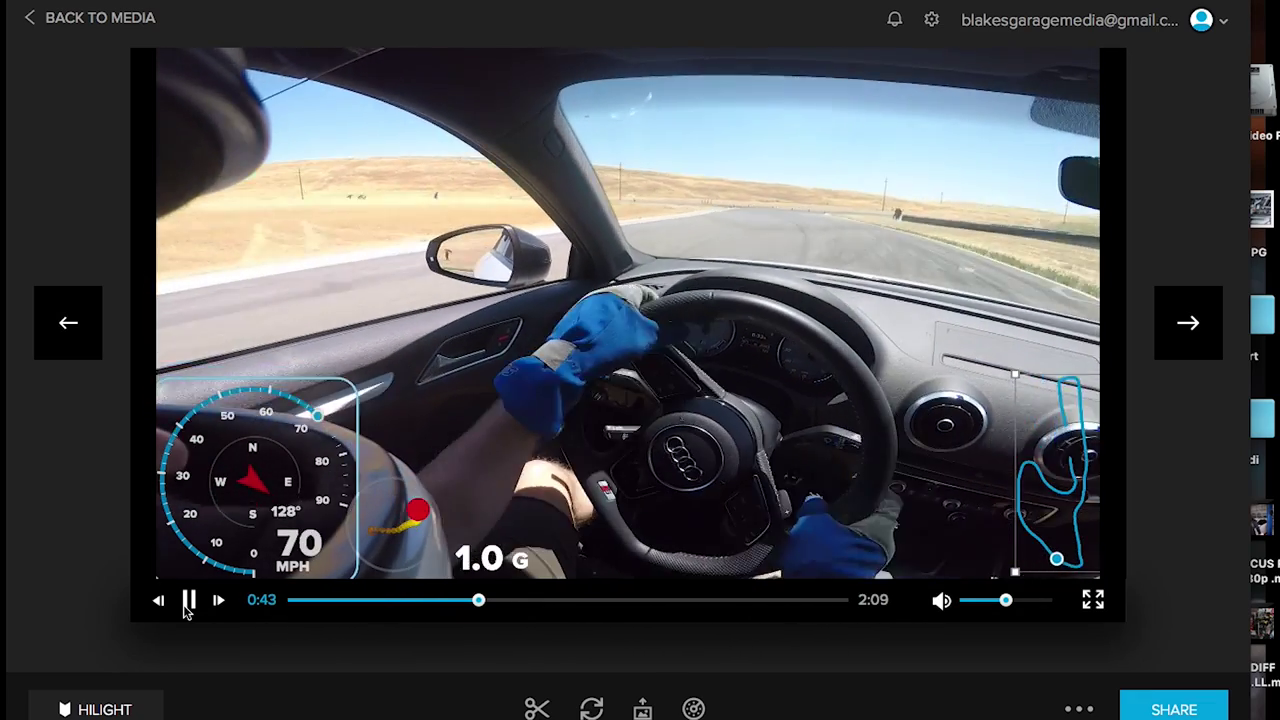
click(187, 603)
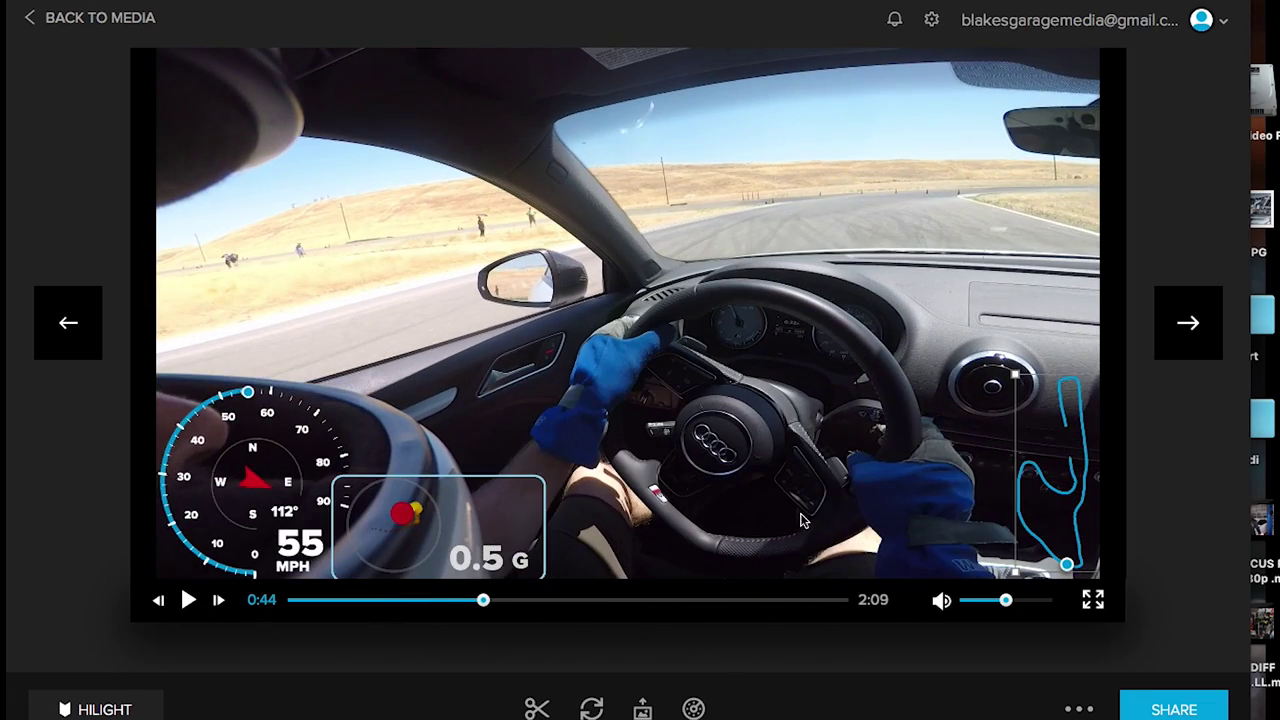
click(516, 556)
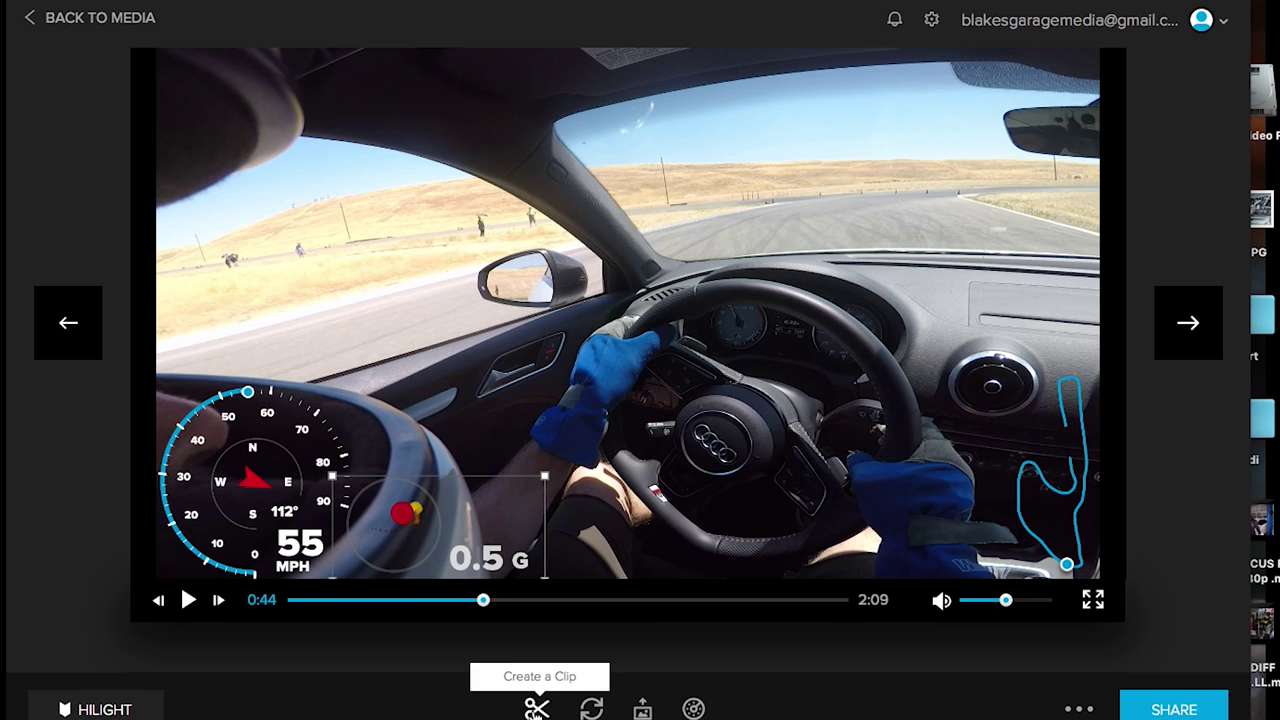
click(1173, 706)
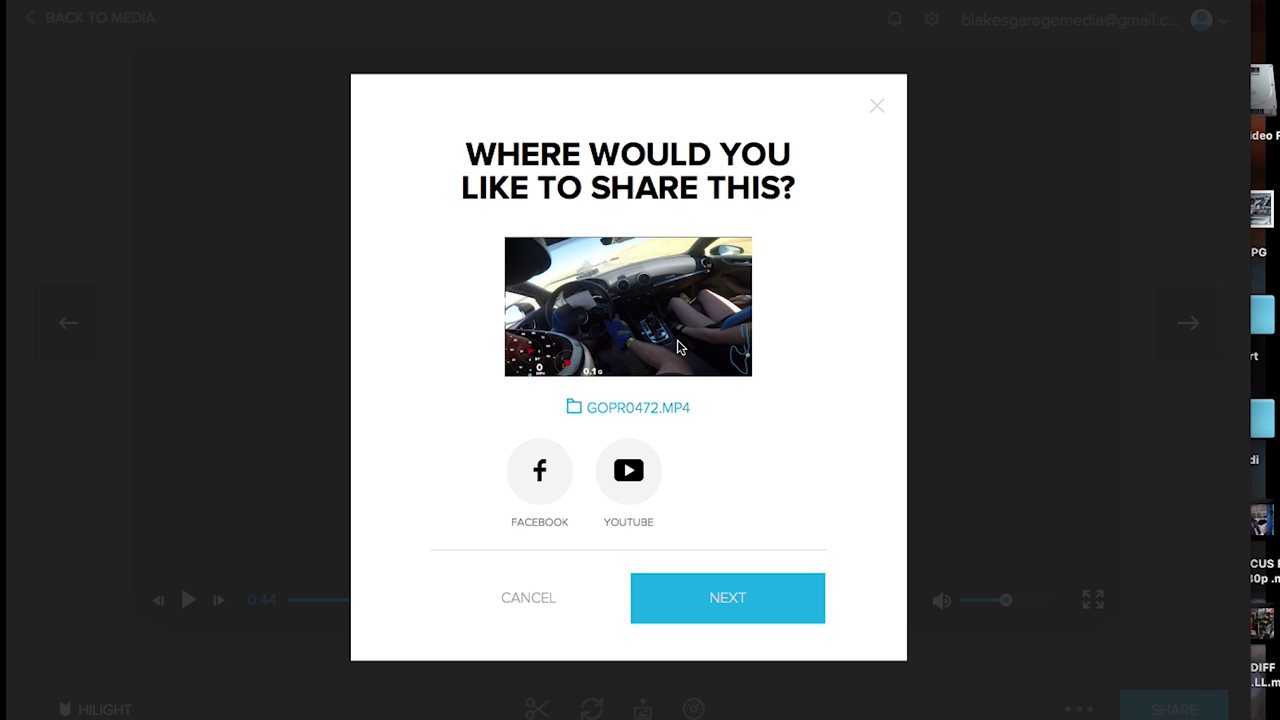
click(622, 470)
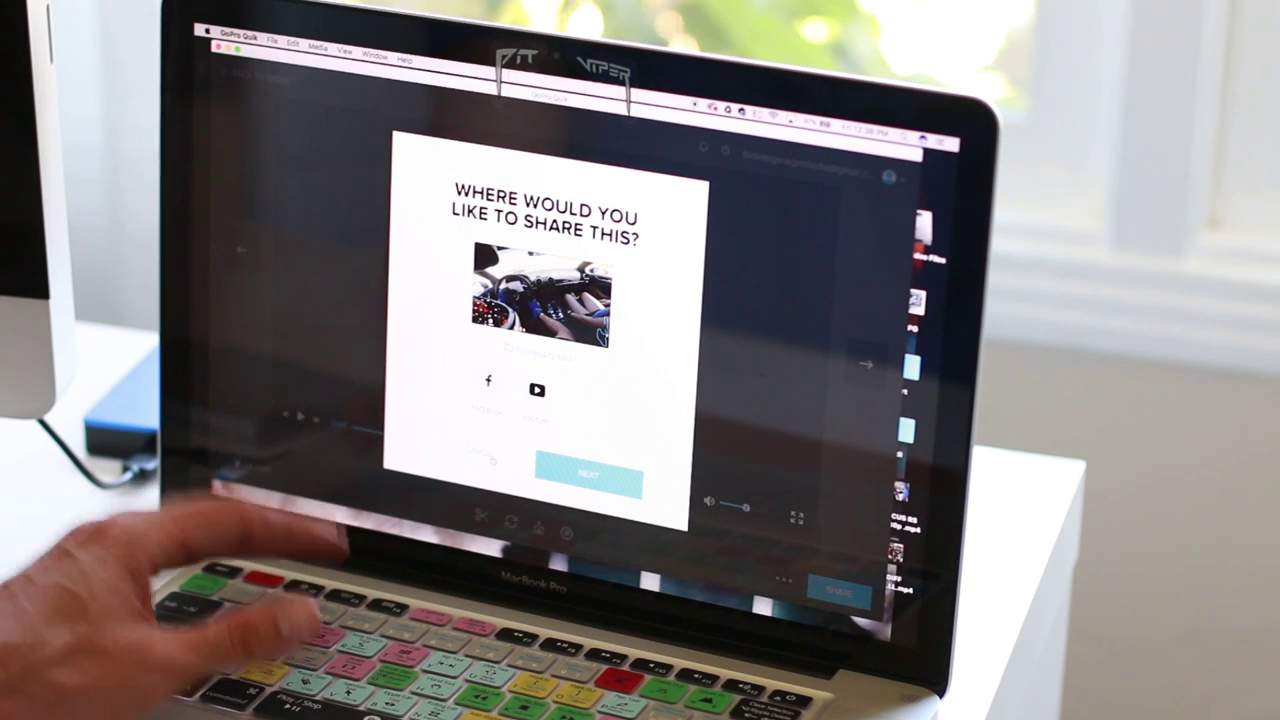
click(476, 454)
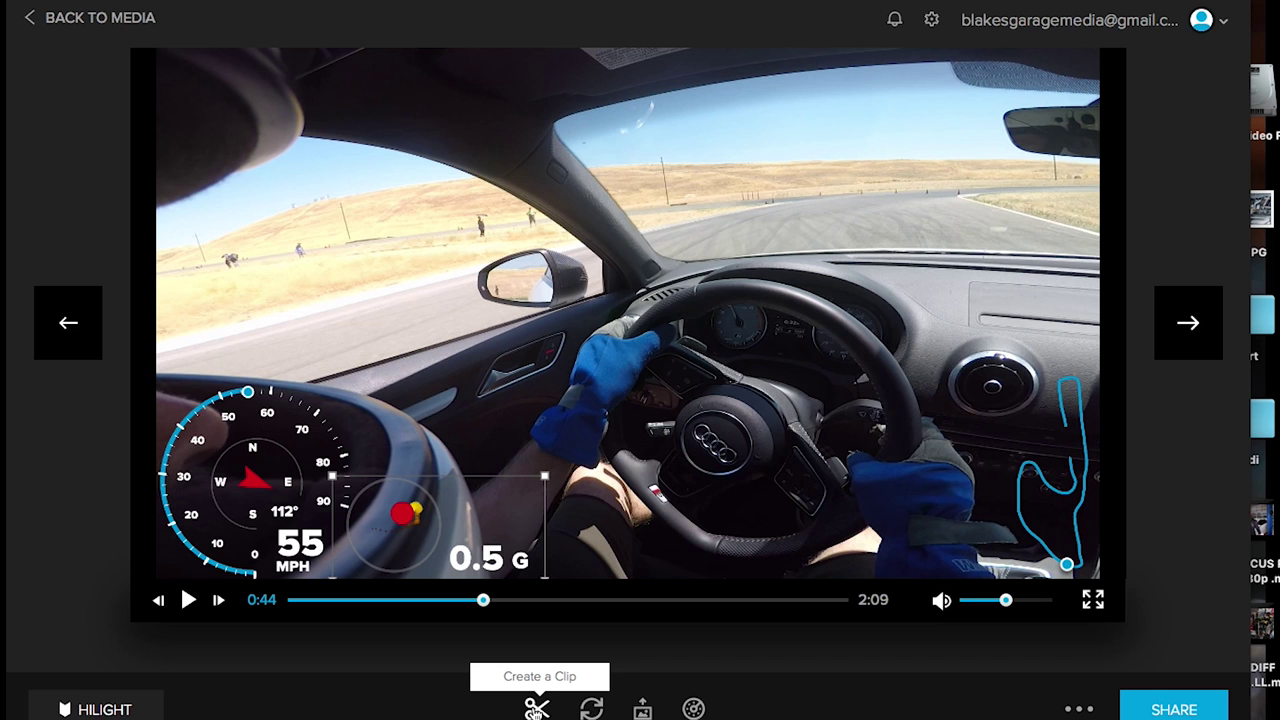
- Trim the clip from the run's start to 01:51 and save the range
click(536, 710)
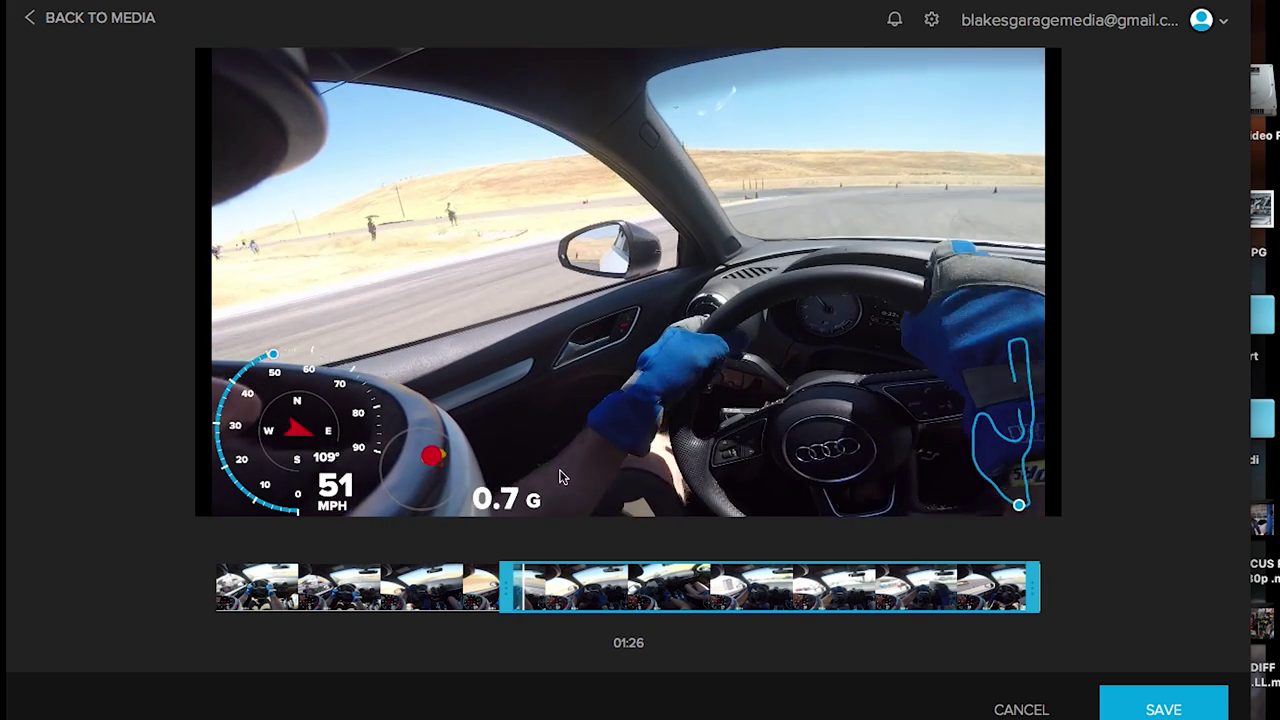
click(572, 465)
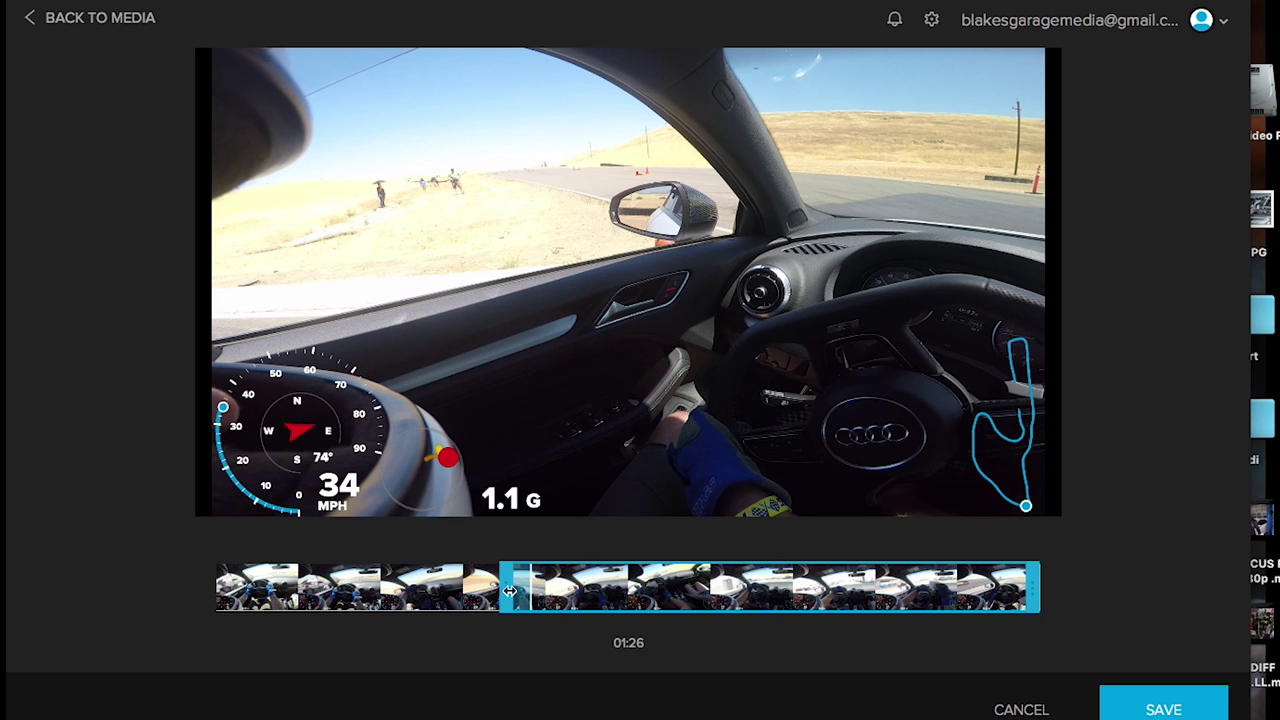
drag(493, 592, 198, 583)
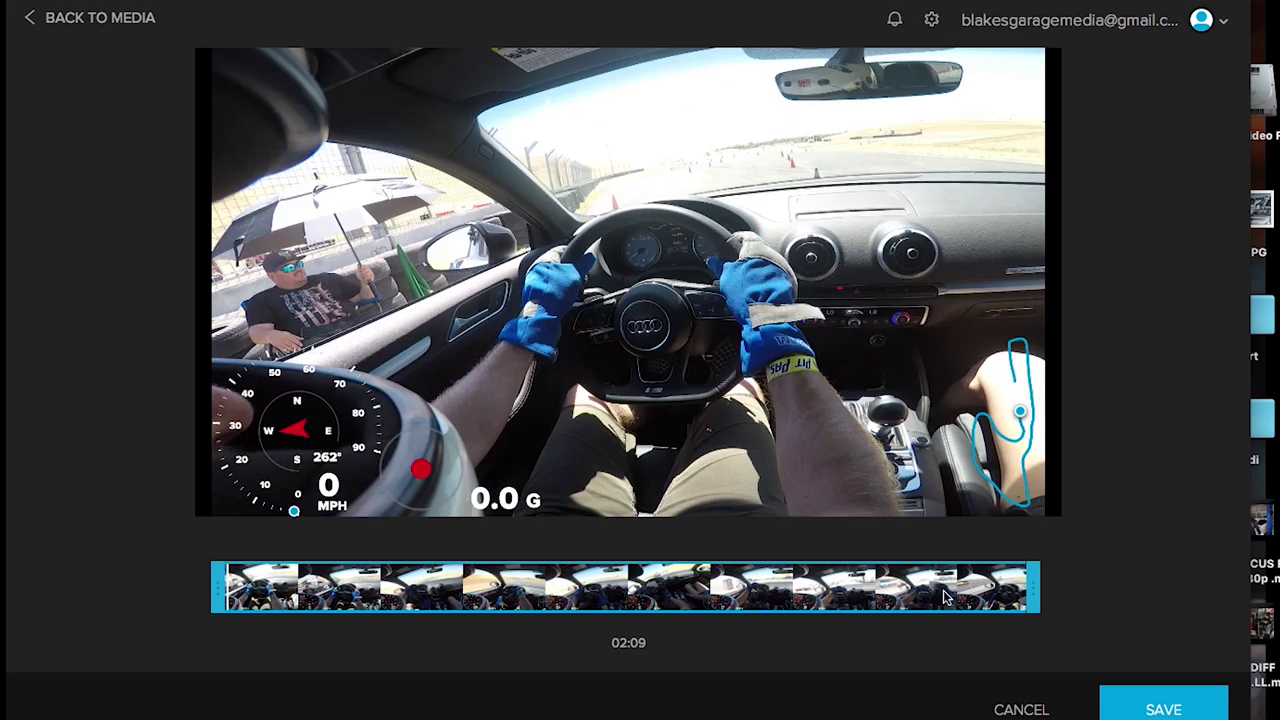
drag(1033, 587, 938, 588)
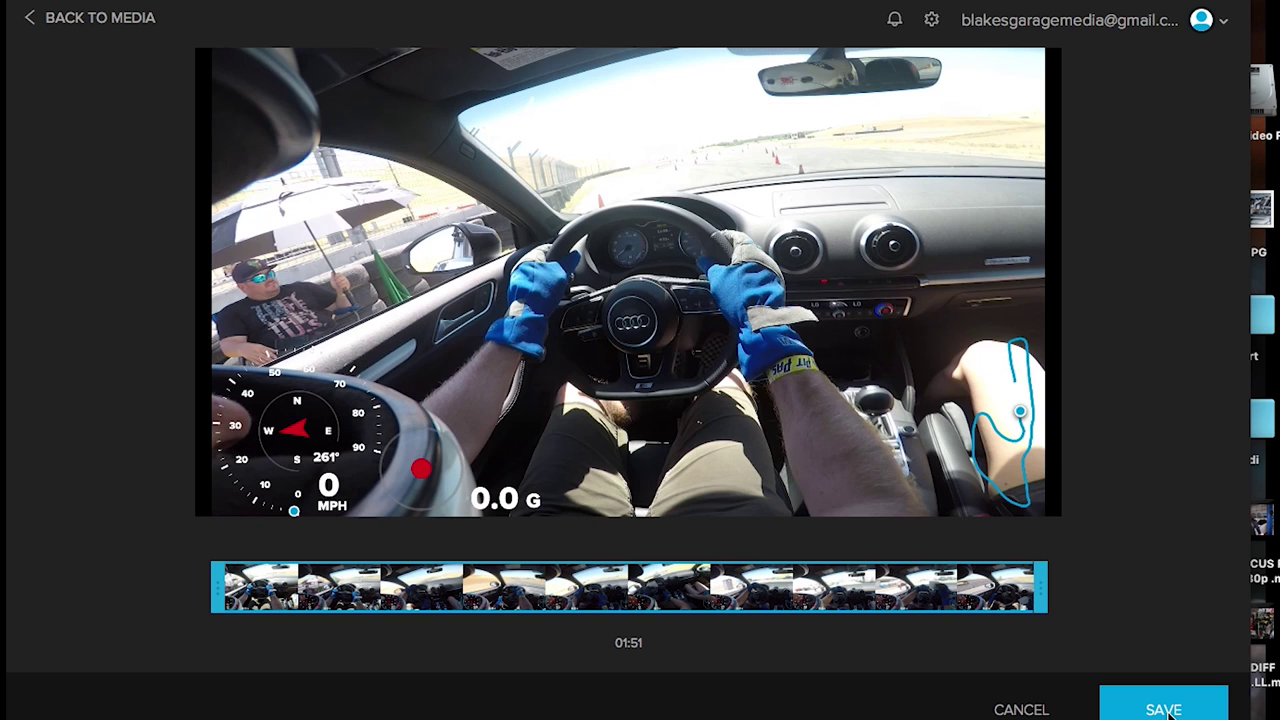
click(1168, 710)
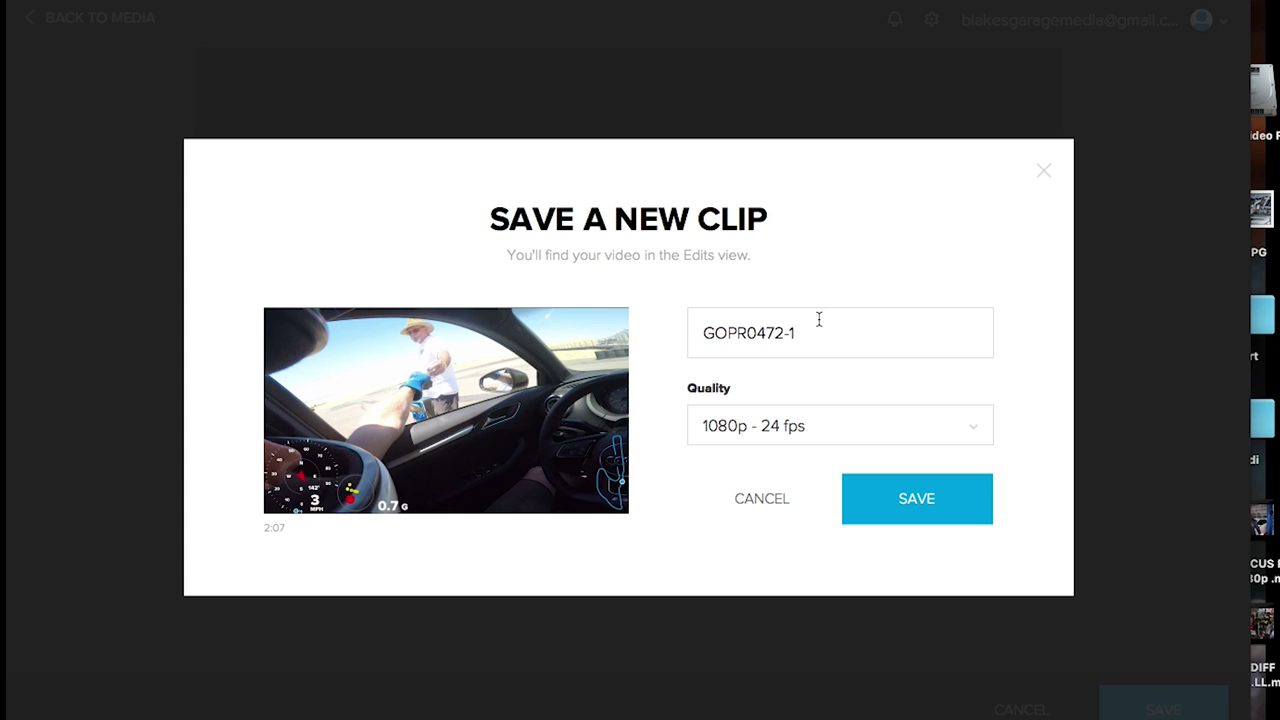
- Name the clip 'Round 7 SCCA S3 Run 2', keep 1080p - 24 fps, and save to Edits
drag(818, 319, 687, 325)
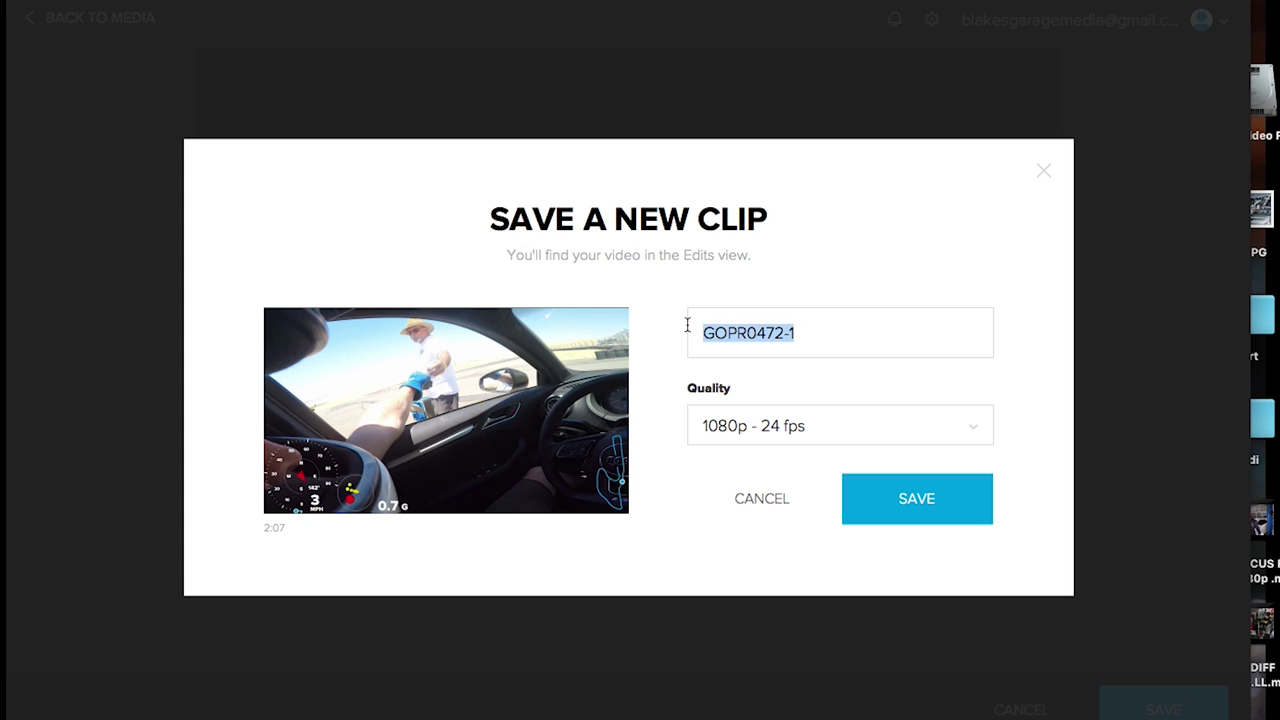
text(Round 7 SCCA S3 Run 2)
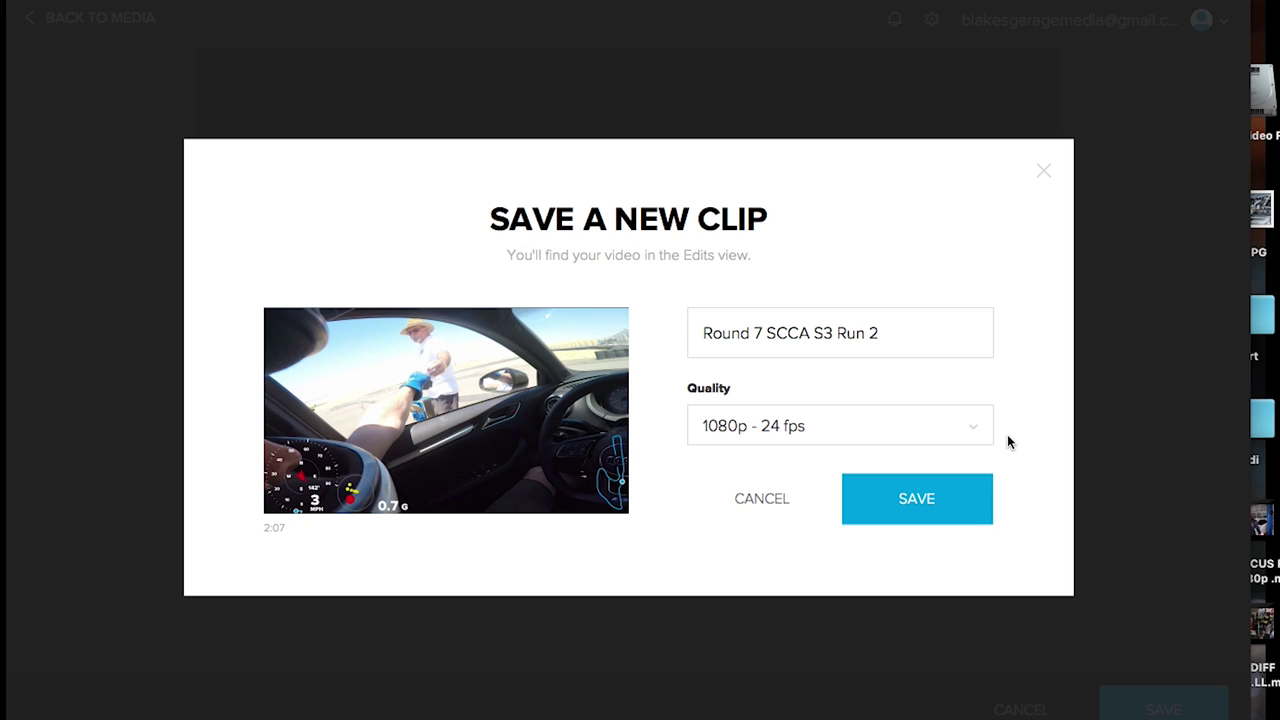
click(972, 435)
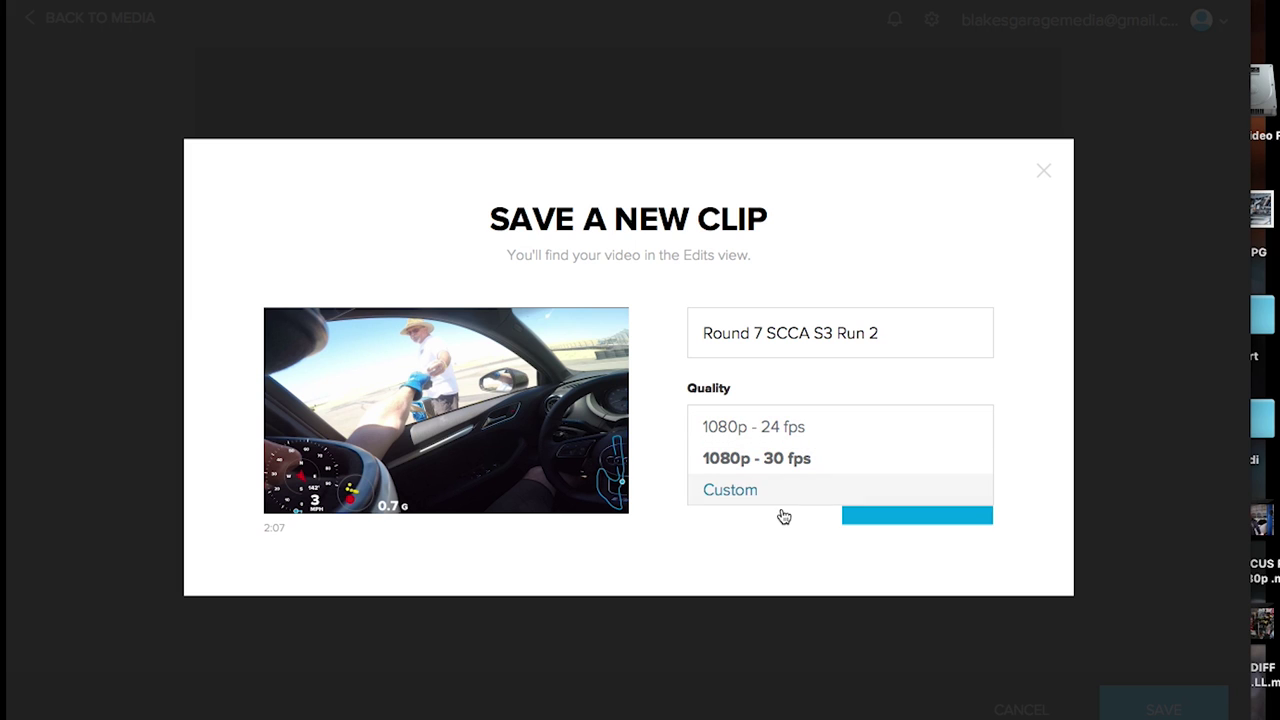
click(1028, 392)
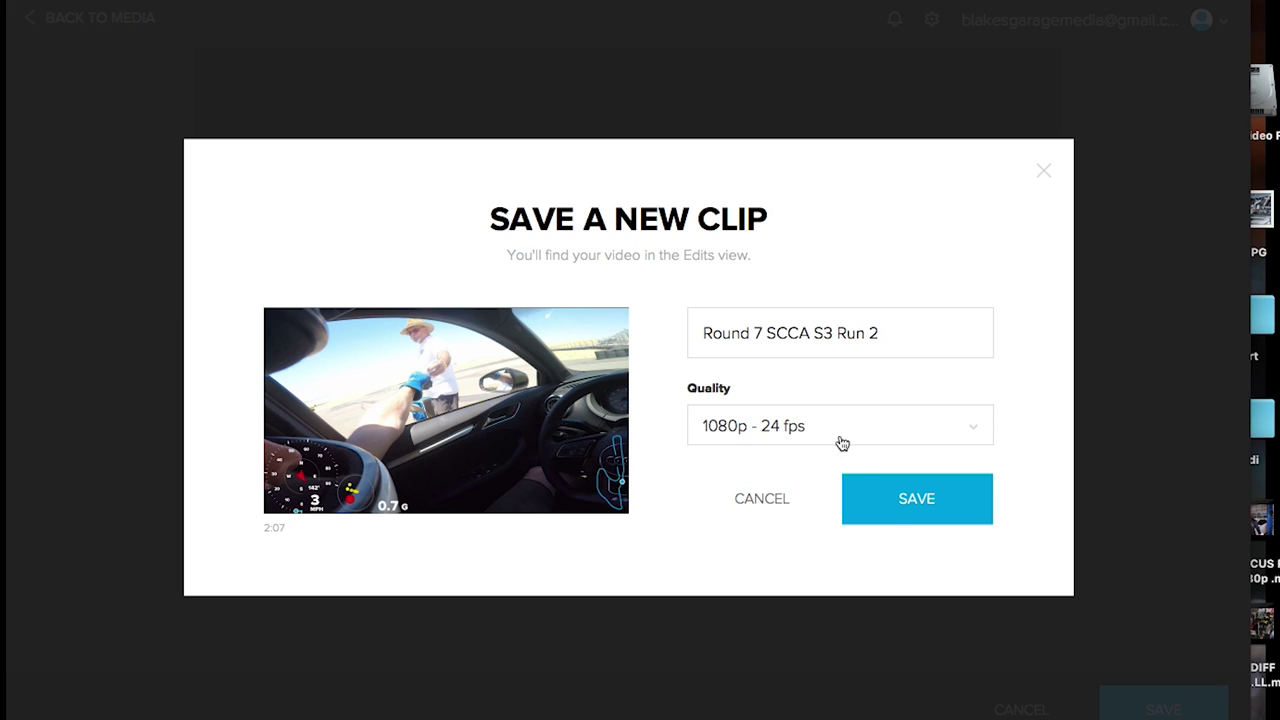
click(955, 516)
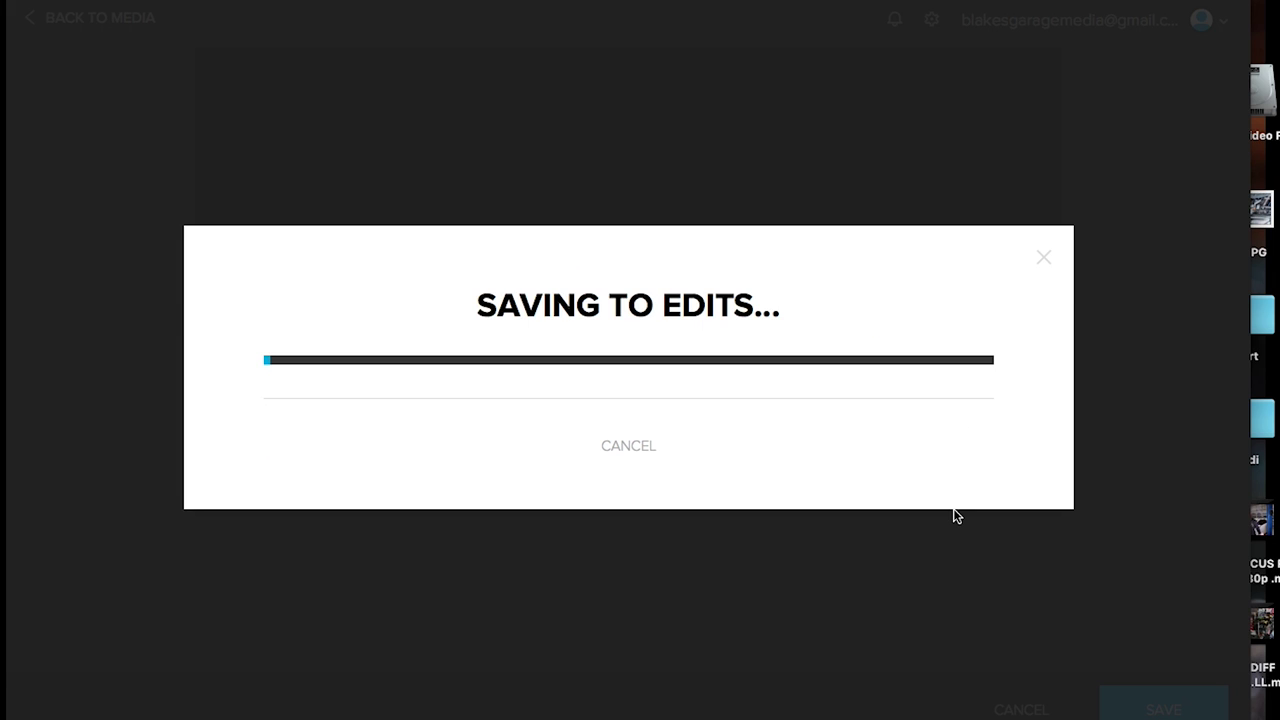